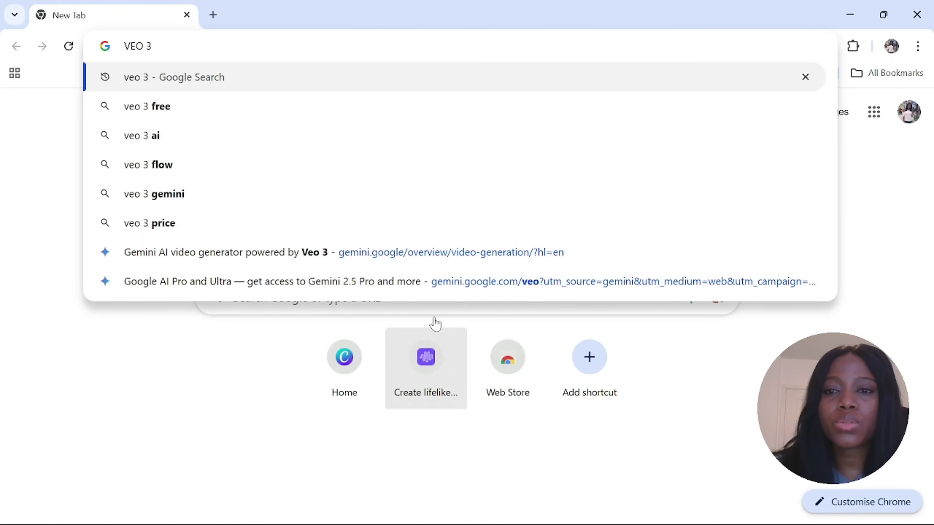
Step: Open the Gemini Veo 3 video generator page and review the subscription plans and prices
click(277, 77)
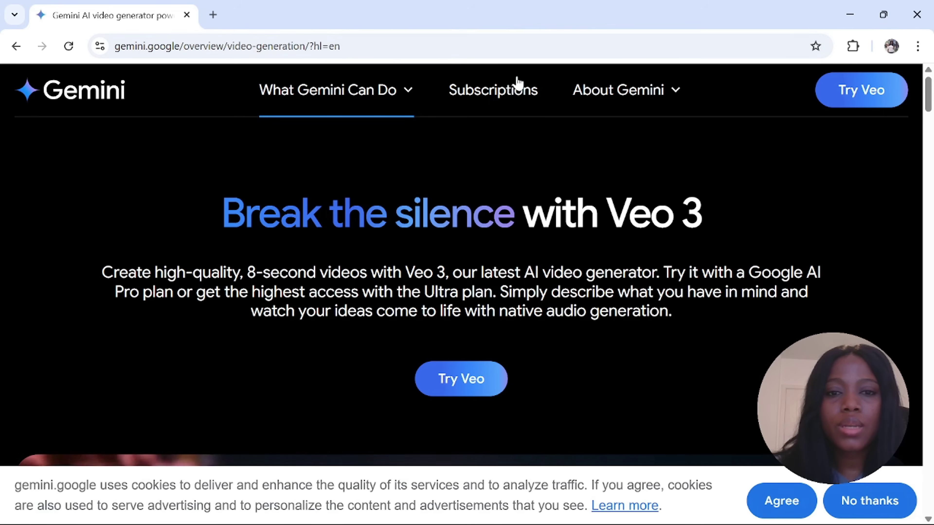
click(496, 91)
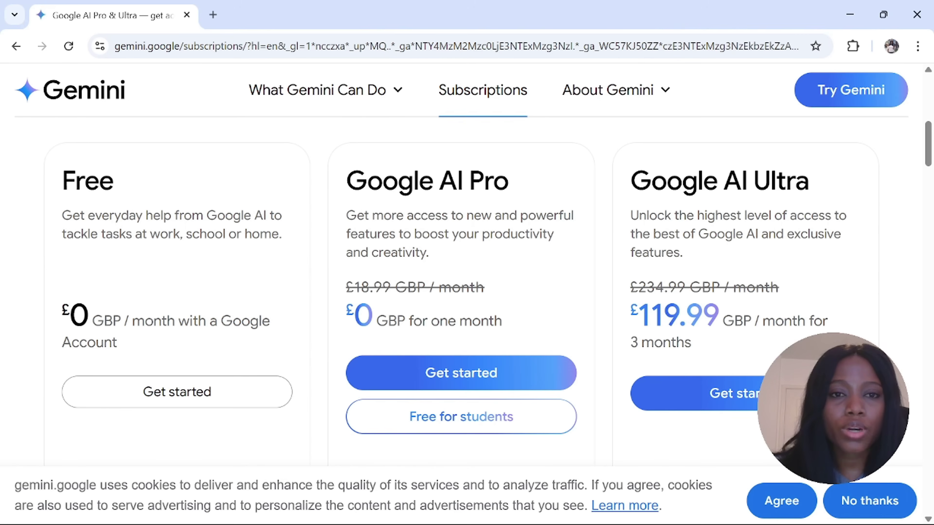
scroll(672, 216, down, 5)
scroll(671, 217, up, 9)
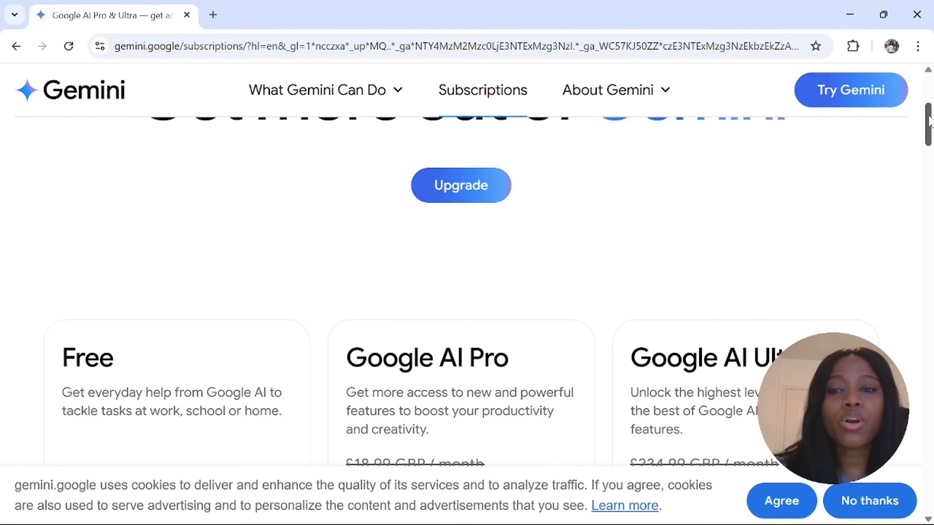
scroll(929, 136, down, 4)
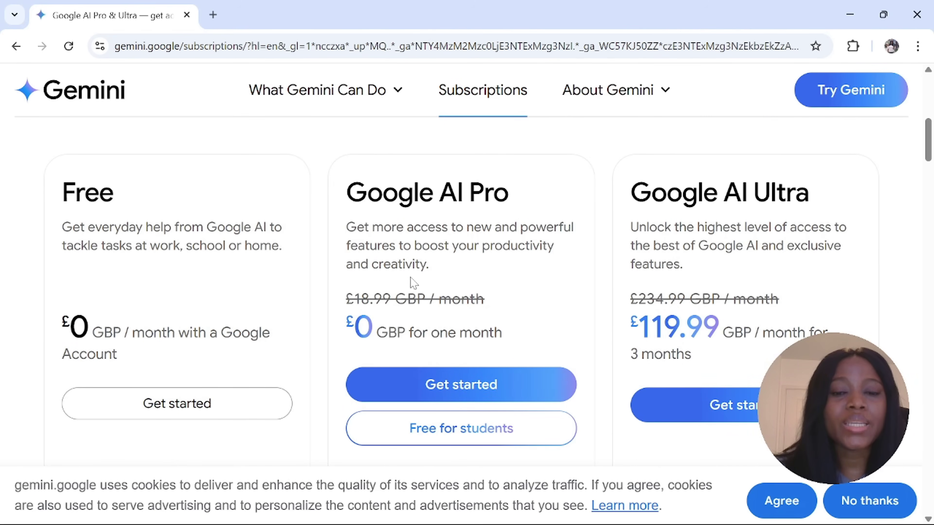
scroll(455, 369, down, 1)
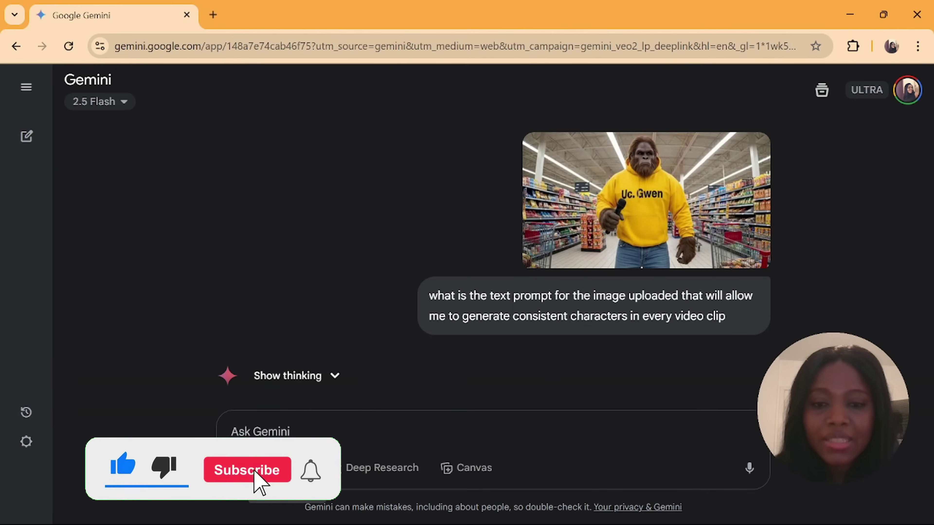
Step: Select Gemini's suggested description of the gorilla in the yellow Uc. Gwen hoodie
click(230, 467)
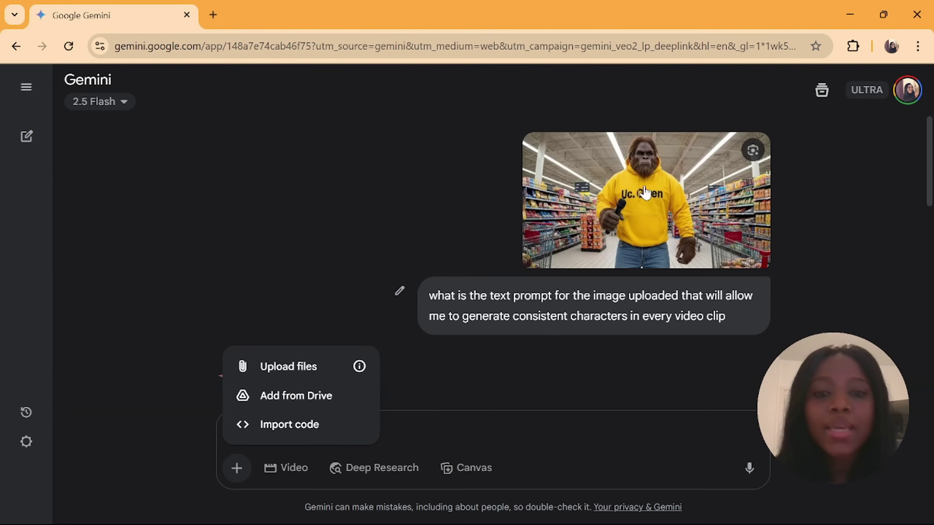
click(604, 372)
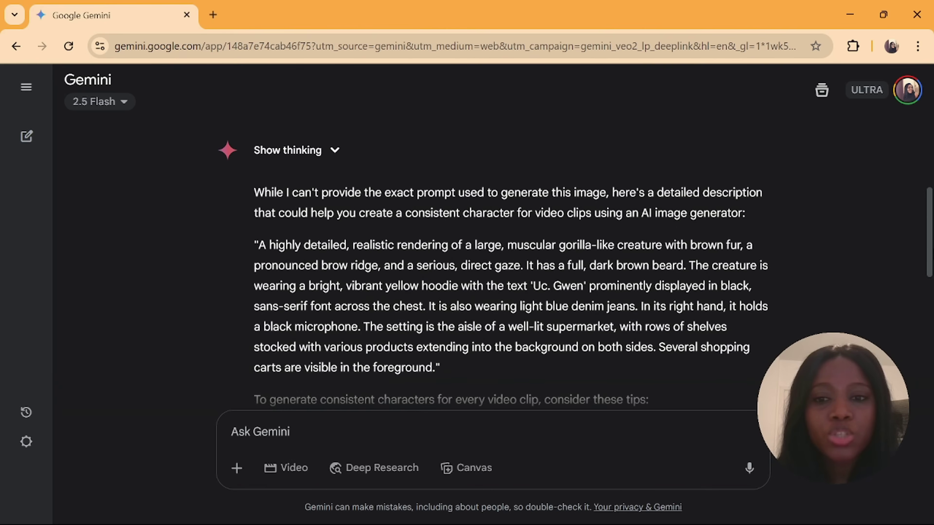
triple_click(399, 237)
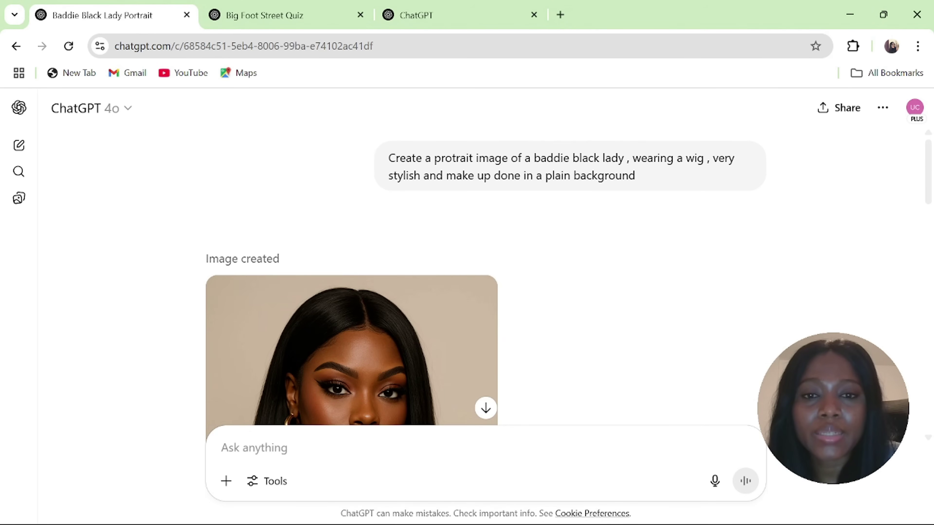
Step: Download the ChatGPT portrait of the stylish woman with the black bob
mouse_move(537, 203)
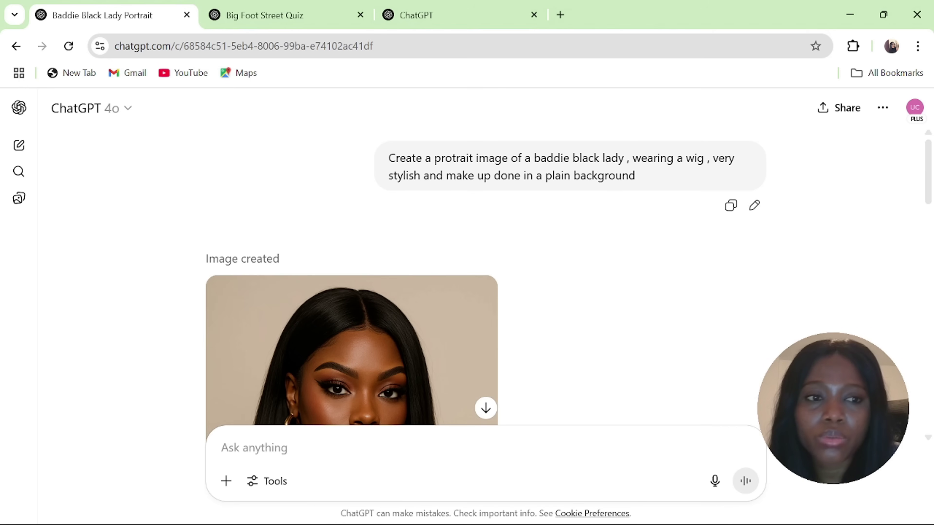
scroll(931, 223, down, 4)
drag(931, 222, 931, 259)
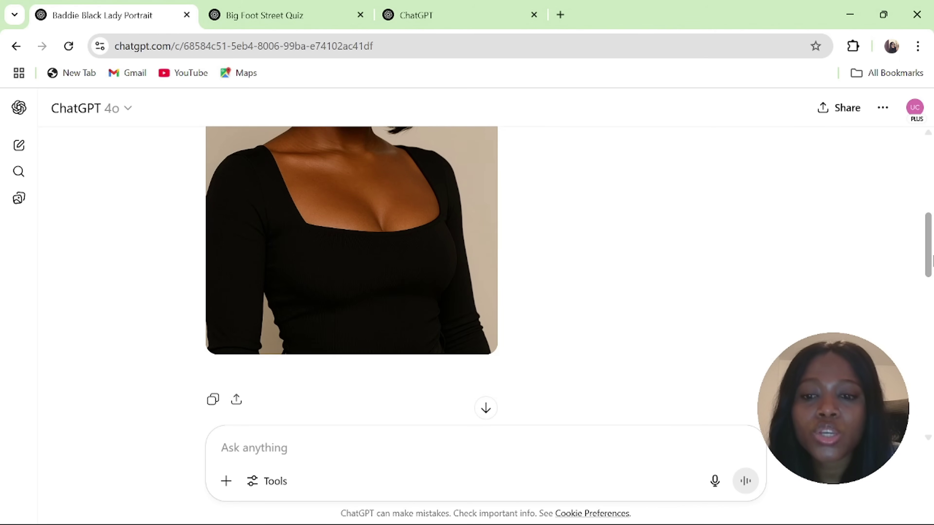
scroll(930, 259, up, 3)
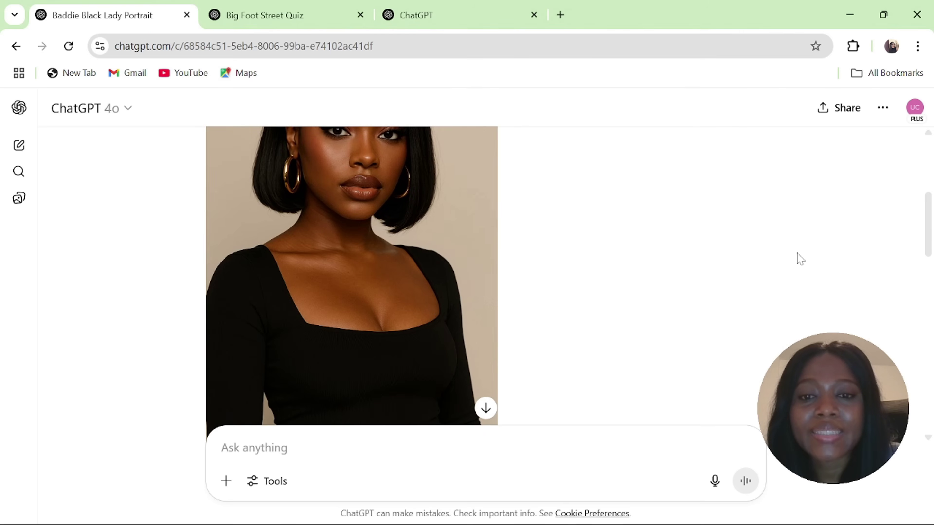
click(383, 253)
click(890, 113)
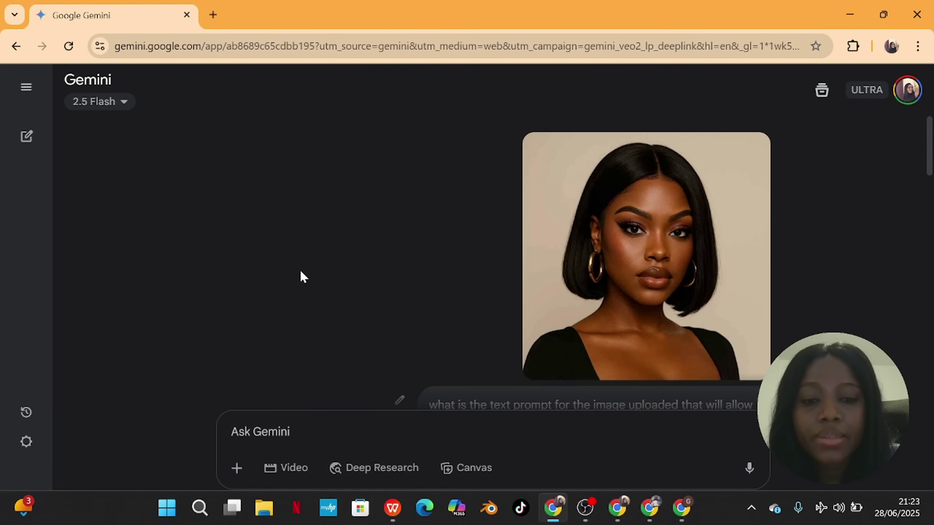
Step: Select Gemini's quoted description of the woman in the uploaded portrait
mouse_move(690, 167)
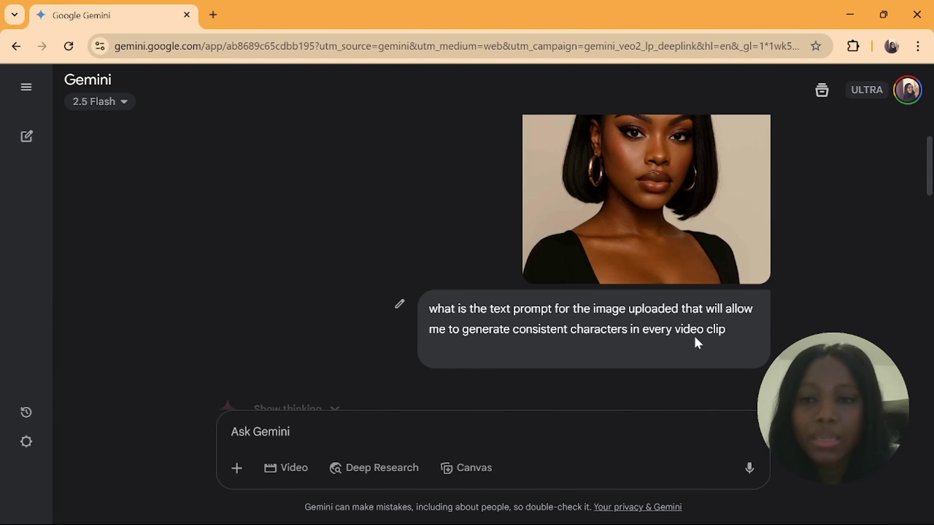
scroll(927, 177, down, 8)
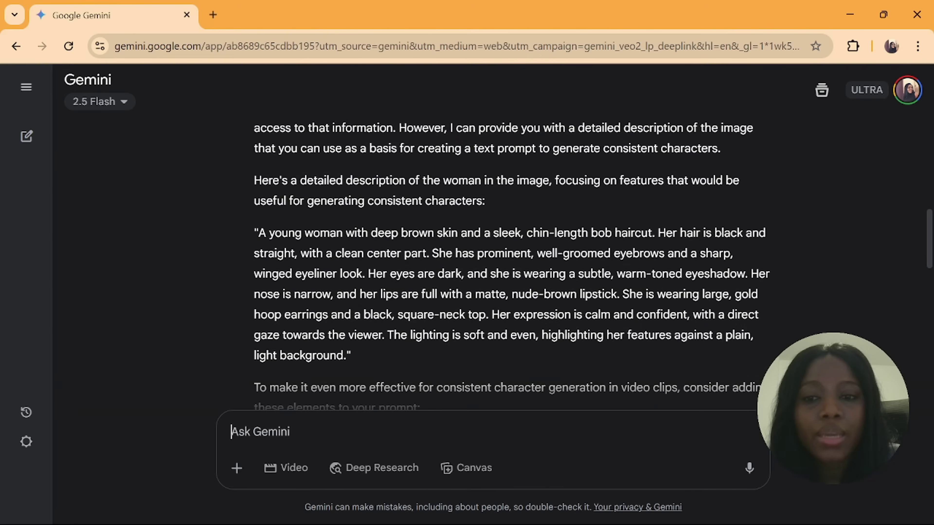
drag(257, 232, 354, 359)
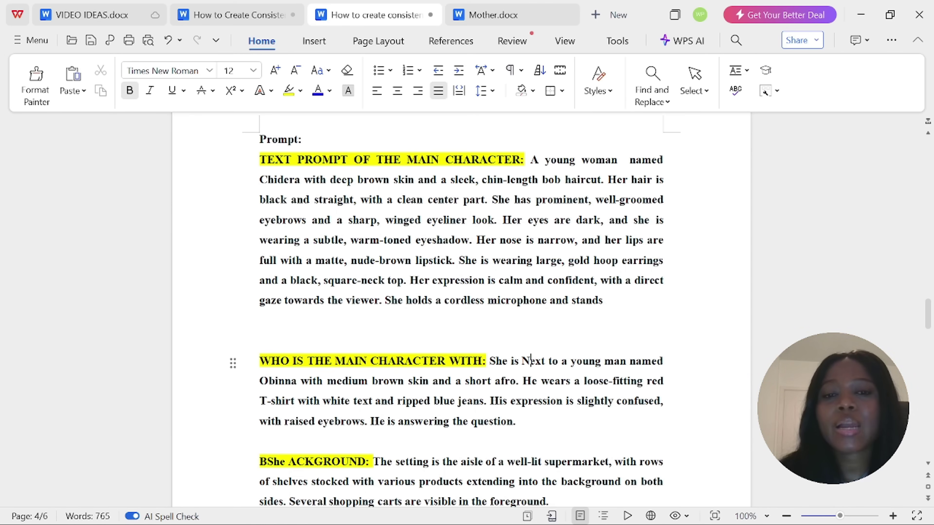
Step: Remove the stray 'She' from the 'BShe ACKGROUND' heading so it reads BACKGROUND
scroll(461, 309, down, 3)
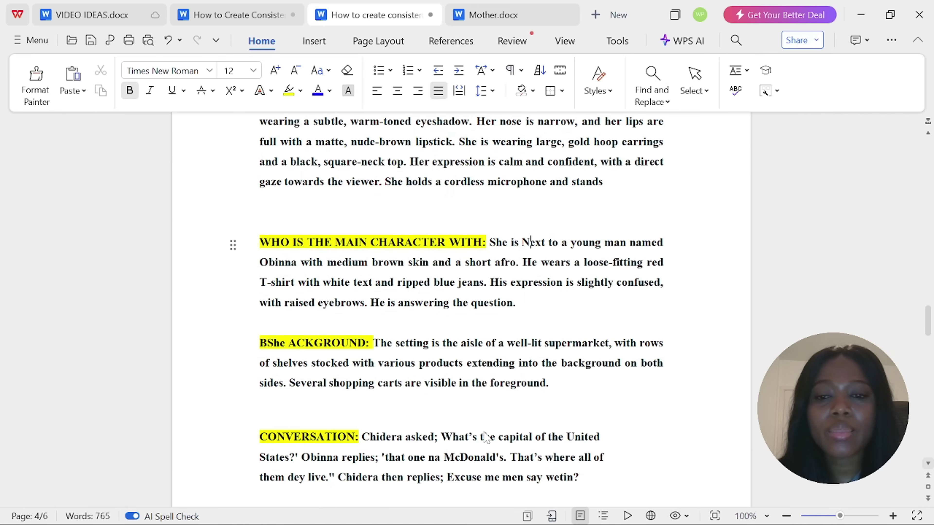
key(ctrl+z)
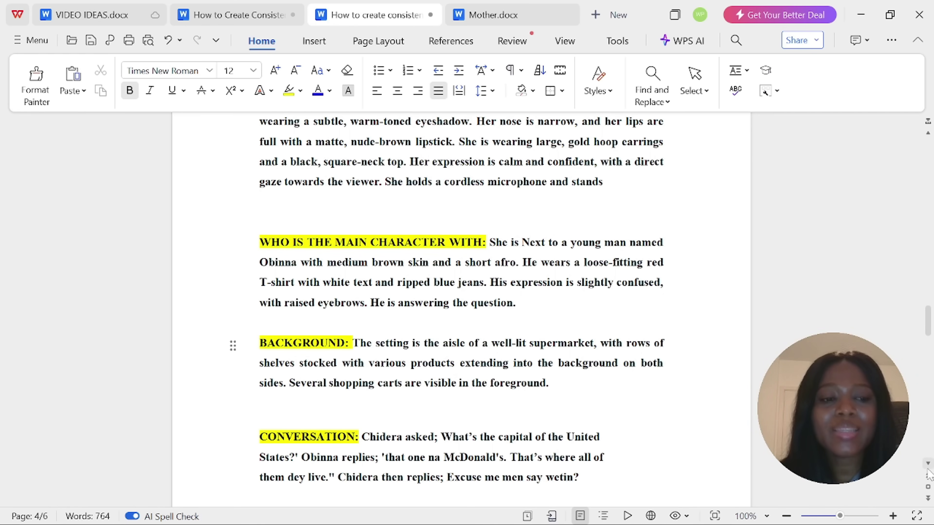
scroll(928, 475, down, 2)
scroll(928, 475, down, 1)
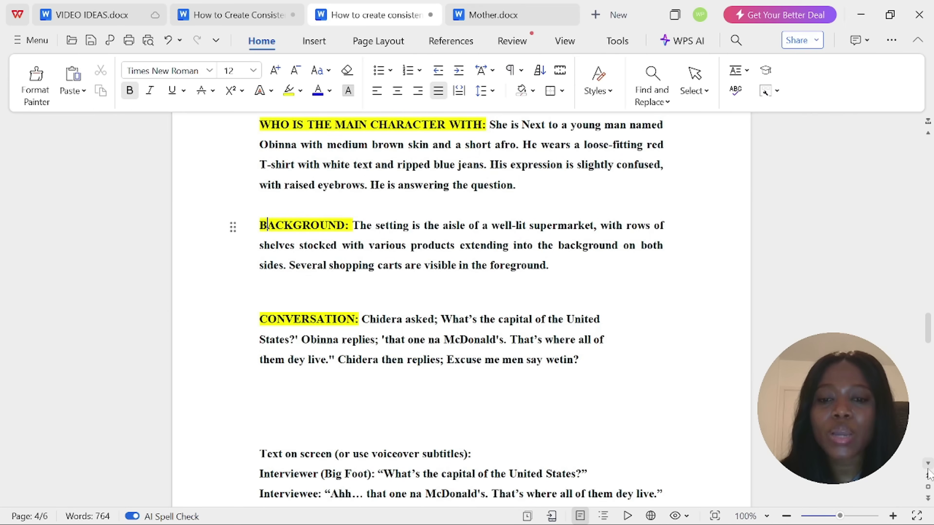
scroll(929, 475, down, 2)
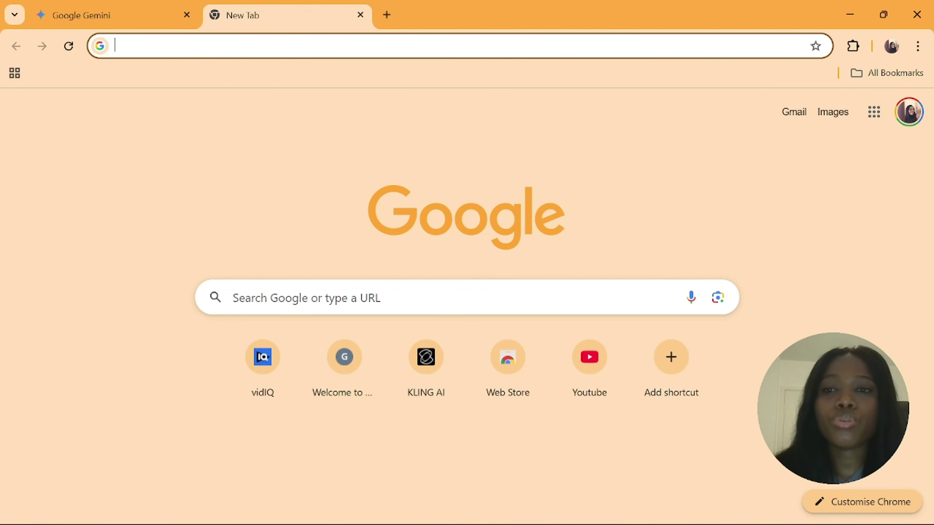
Step: Search 'VEO 3', open the Google Labs Flow page, and start a new Flow project
text(VEO 3)
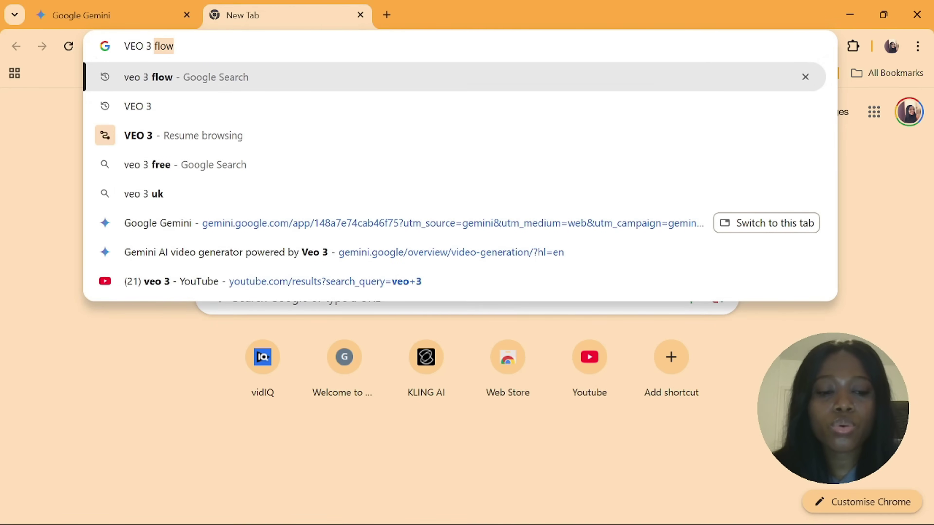
key(Return)
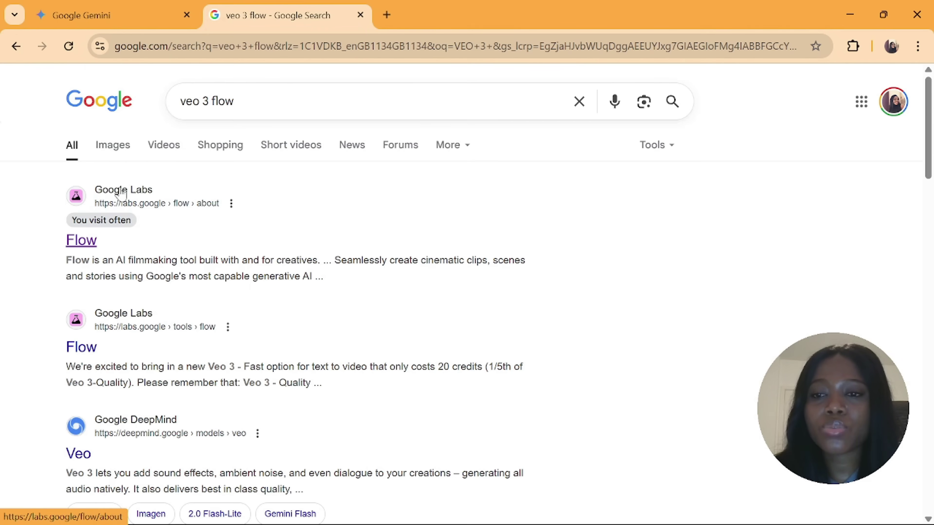
click(121, 193)
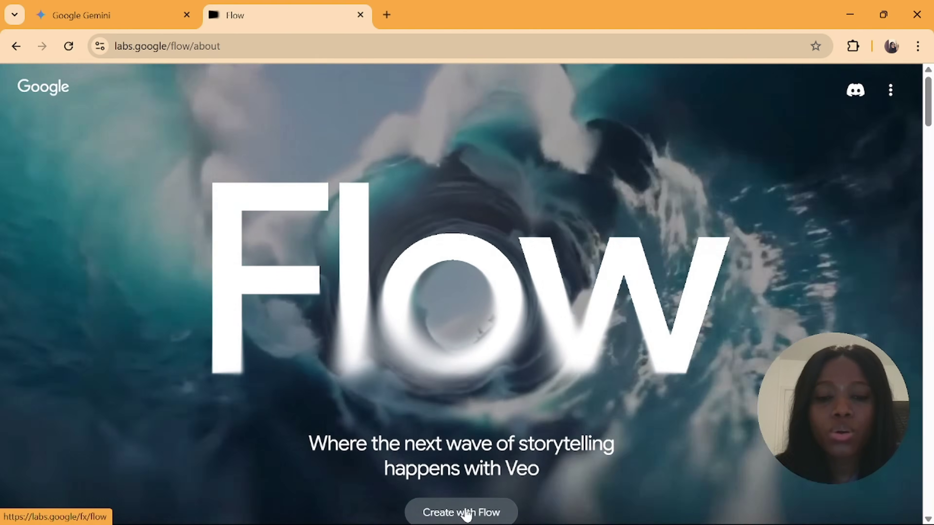
click(464, 512)
click(466, 433)
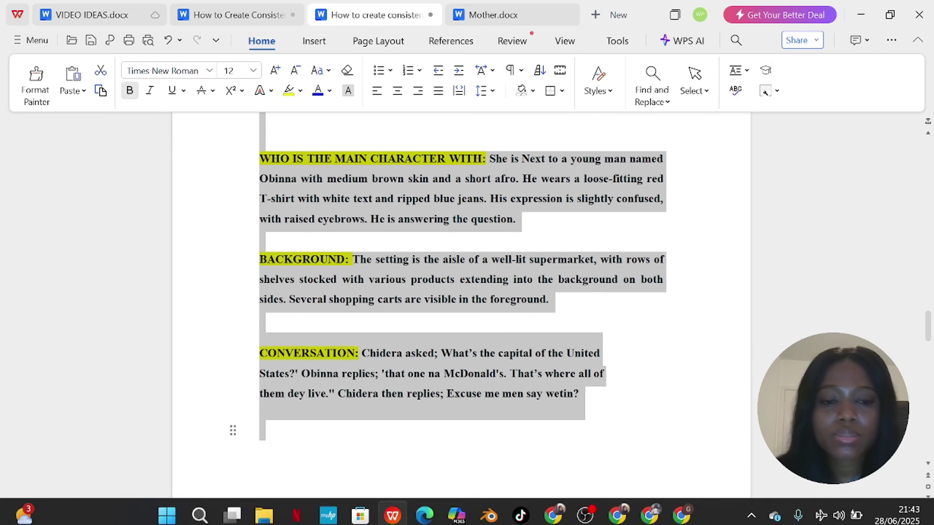
Step: Paste the character prompt into Flow and delete the 'WHO IS THE MAIN CHARACTER WITH:' label
click(367, 515)
key(ctrl+v)
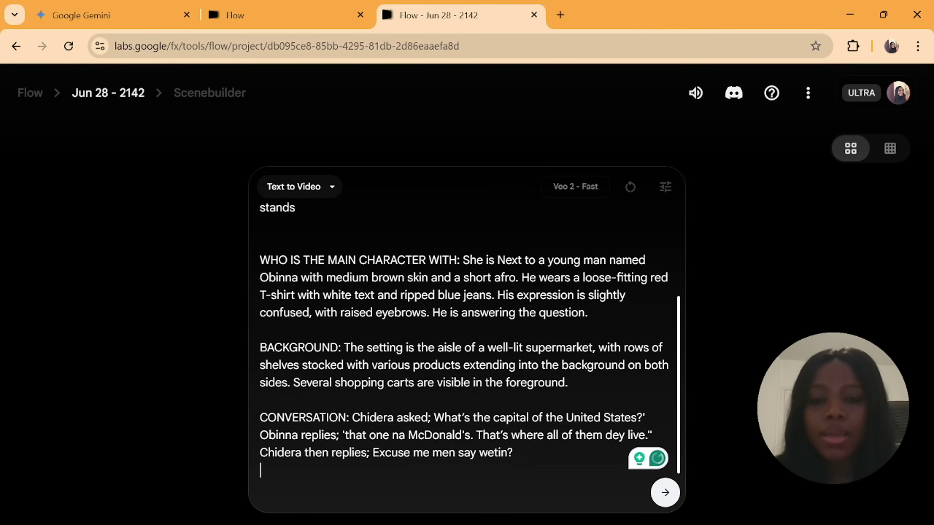
drag(459, 260, 270, 260)
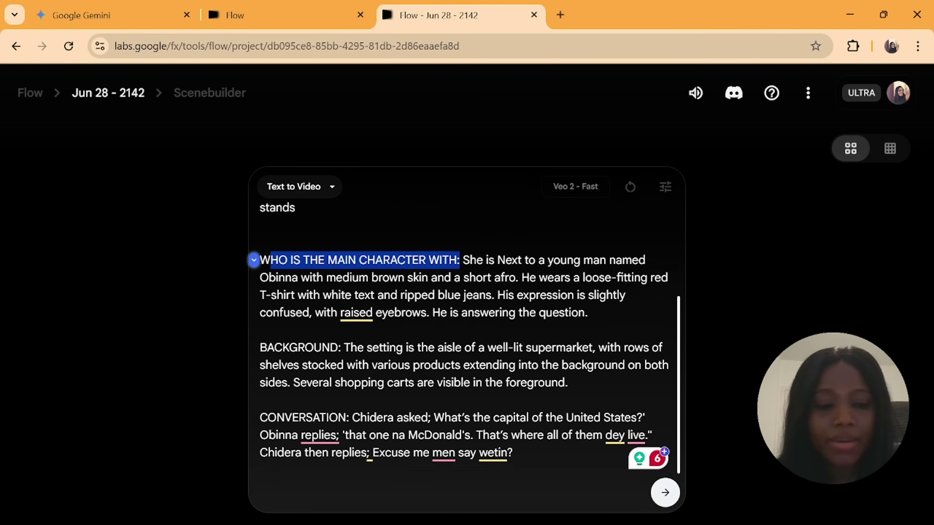
key(BackSpace)
key(BackSpace)
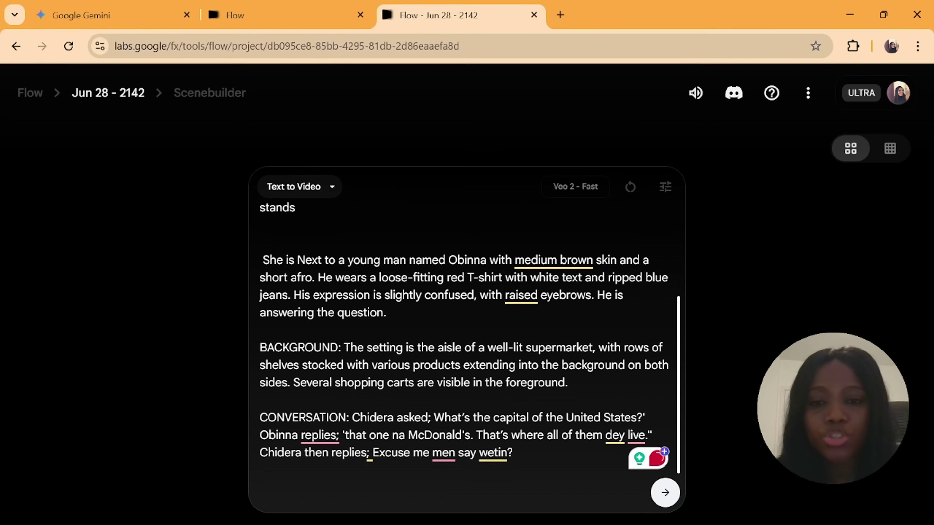
key(ctrl+Home)
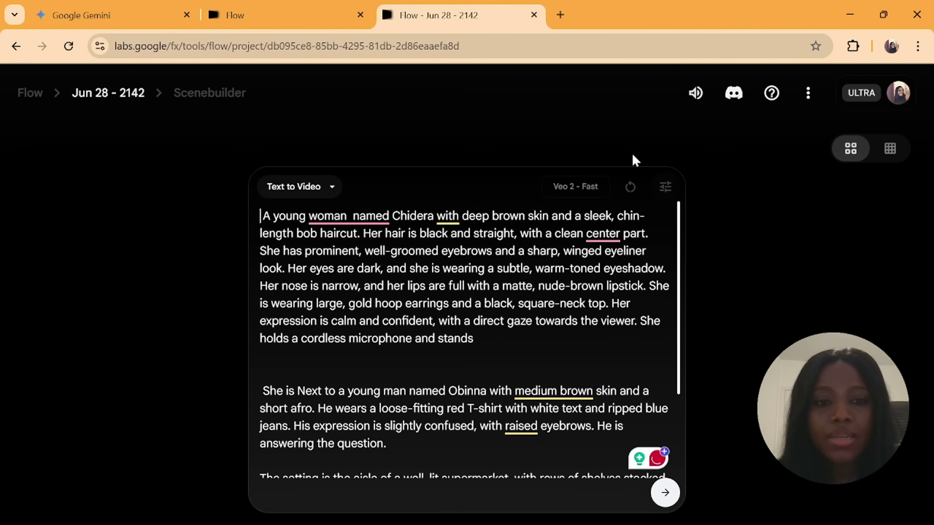
click(665, 188)
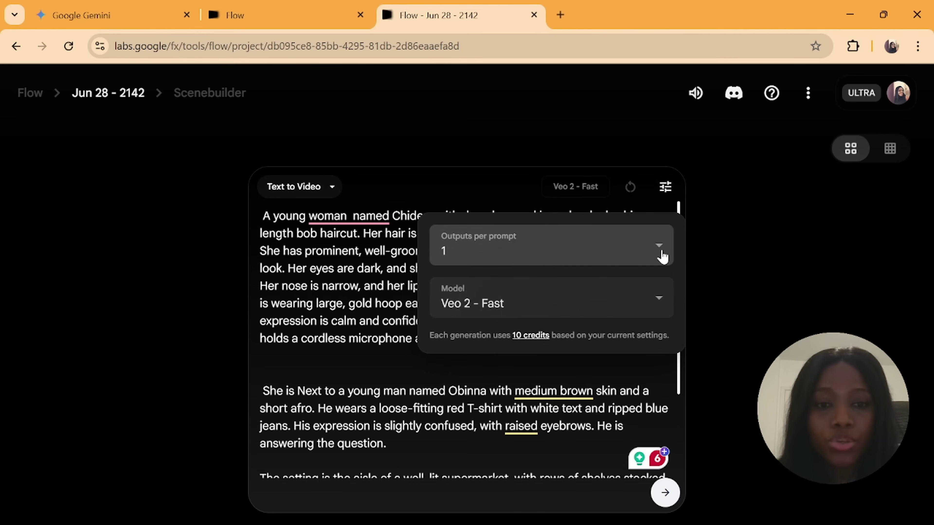
Step: Set the model to Veo 3 - Quality and submit the Chidera and Obinna supermarket prompt
click(660, 302)
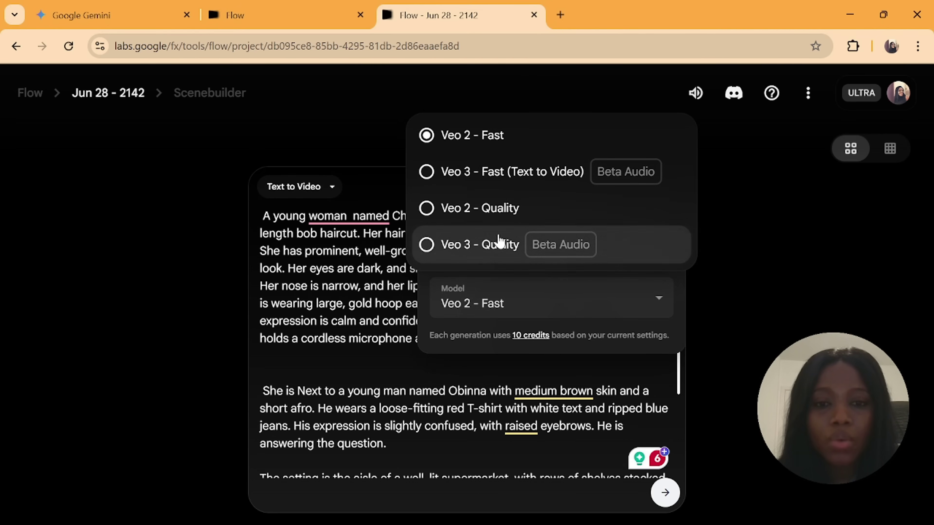
click(466, 245)
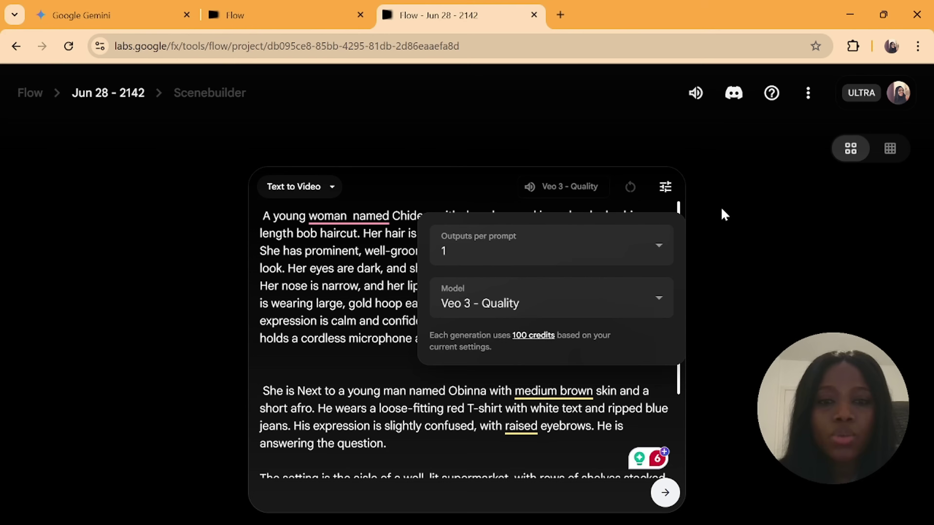
click(721, 207)
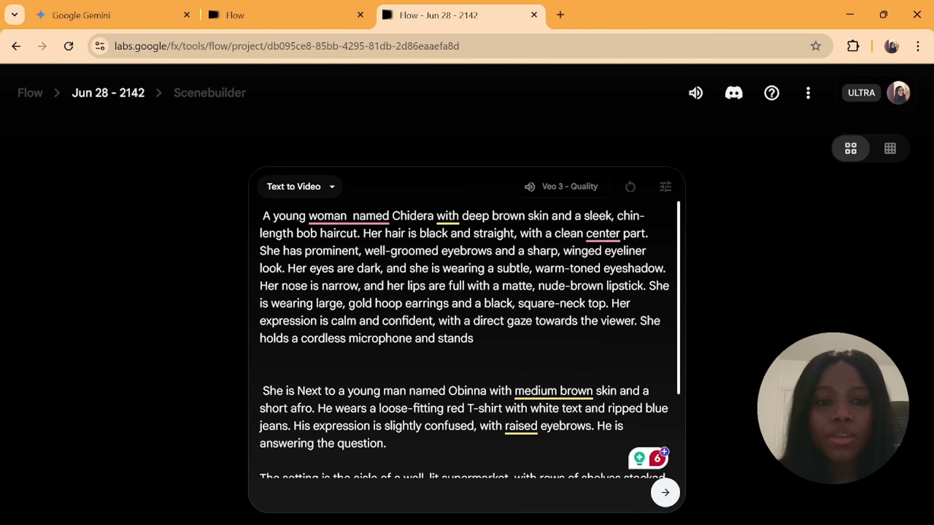
click(665, 495)
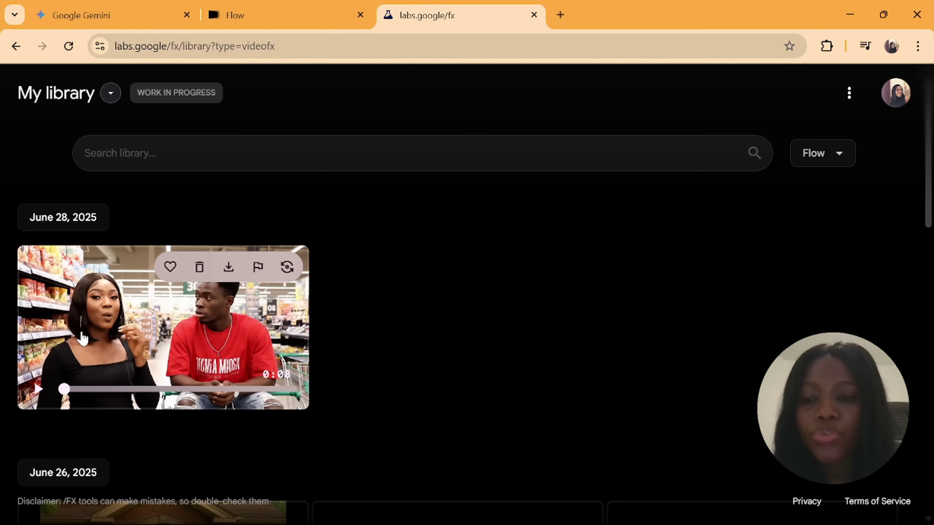
Step: Play the earlier supermarket clip, then browse the other library thumbnails
click(38, 395)
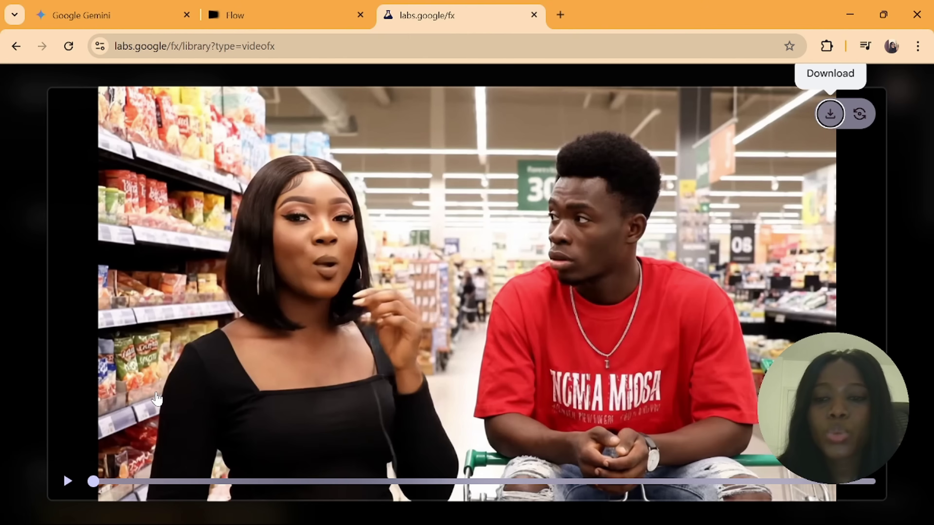
click(67, 481)
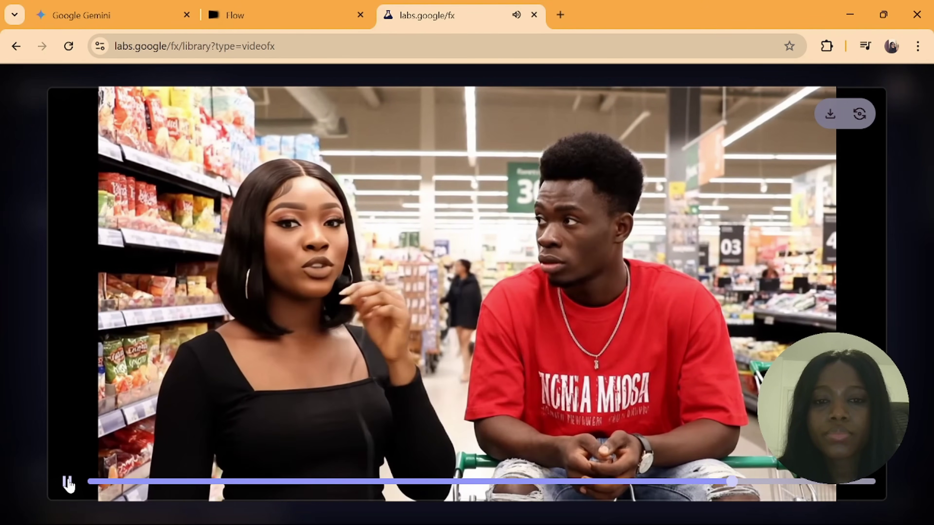
key(Escape)
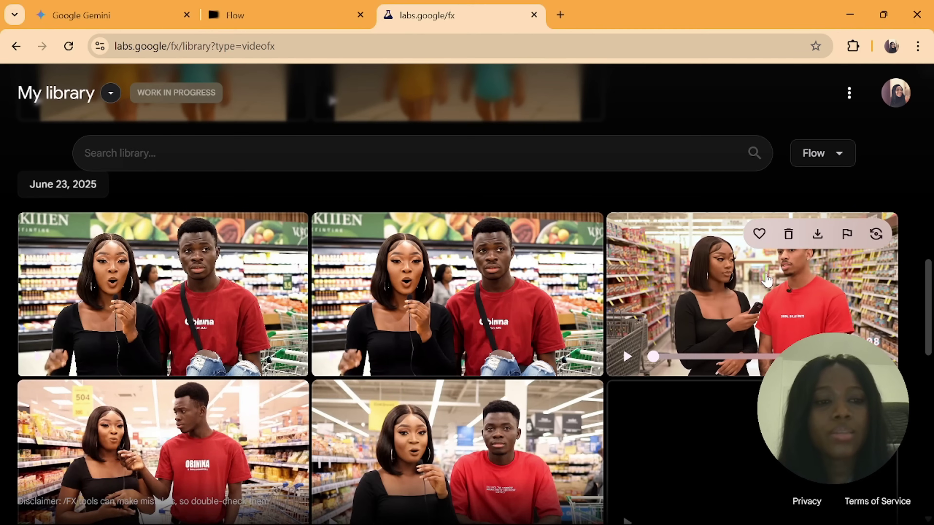
scroll(750, 272, down, 8)
scroll(456, 294, up, 4)
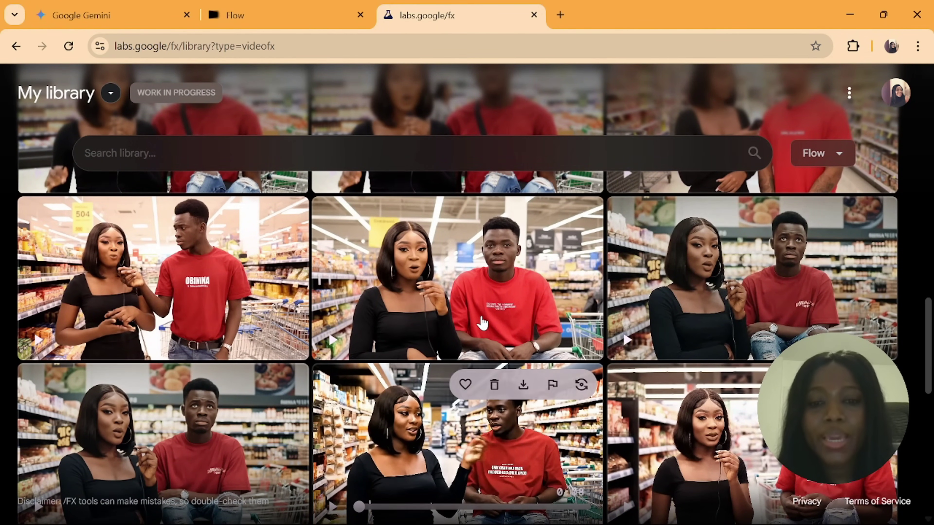
mouse_move(411, 285)
mouse_move(661, 305)
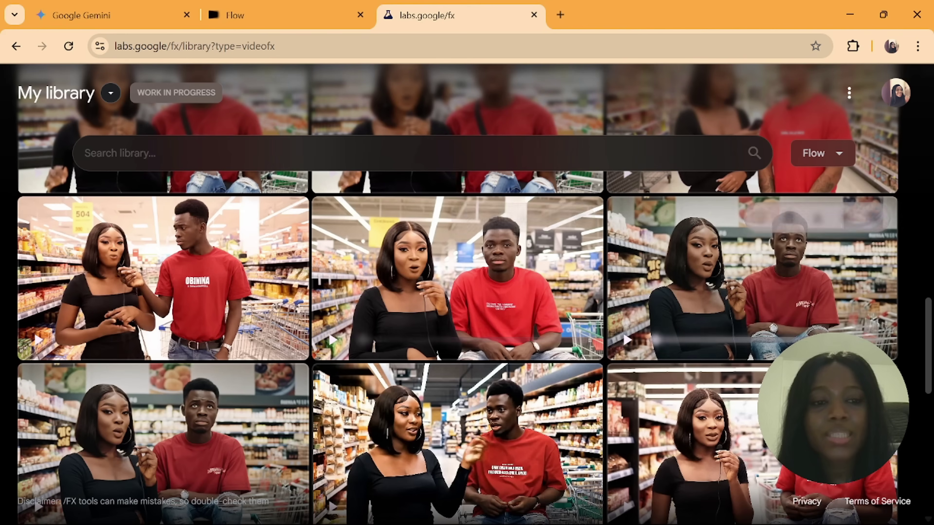
mouse_move(388, 308)
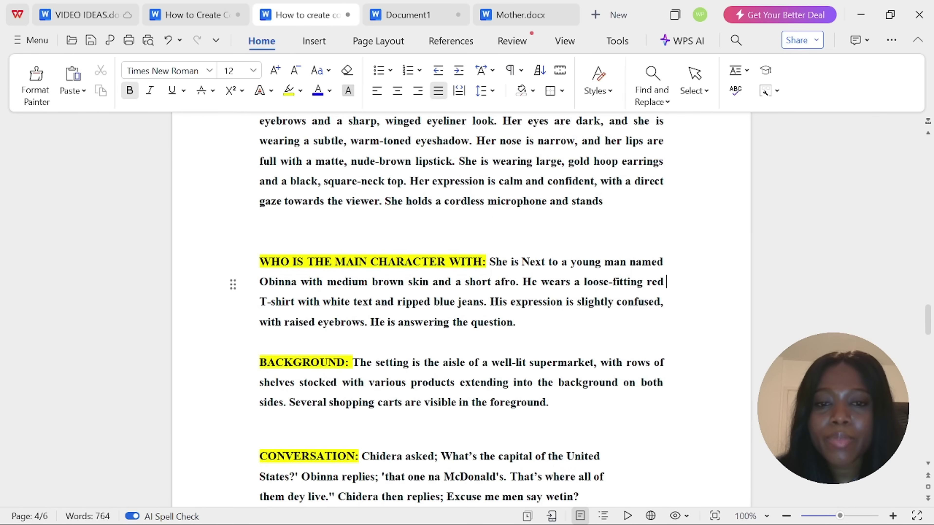
Step: Change 'Jak' to 'Jake' in the companion paragraph and copy the whole prompt to Flow
drag(490, 262, 516, 322)
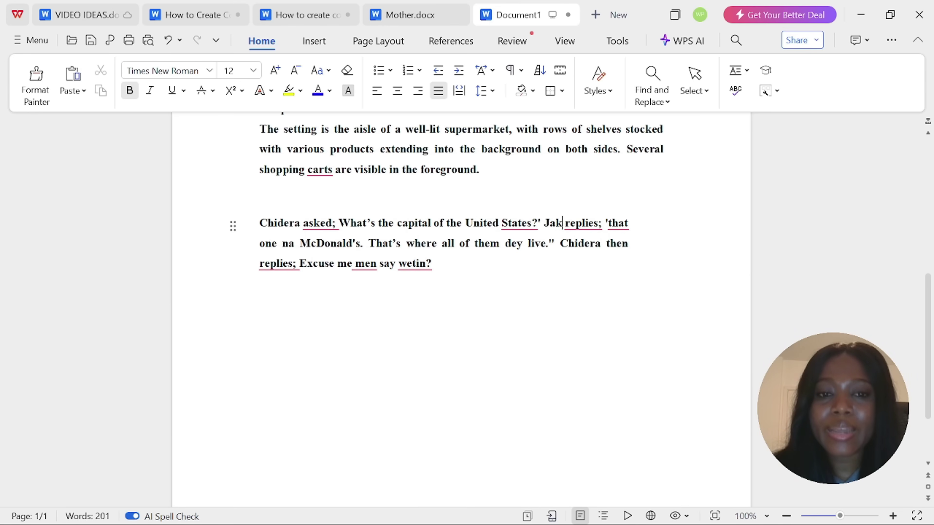
text(e)
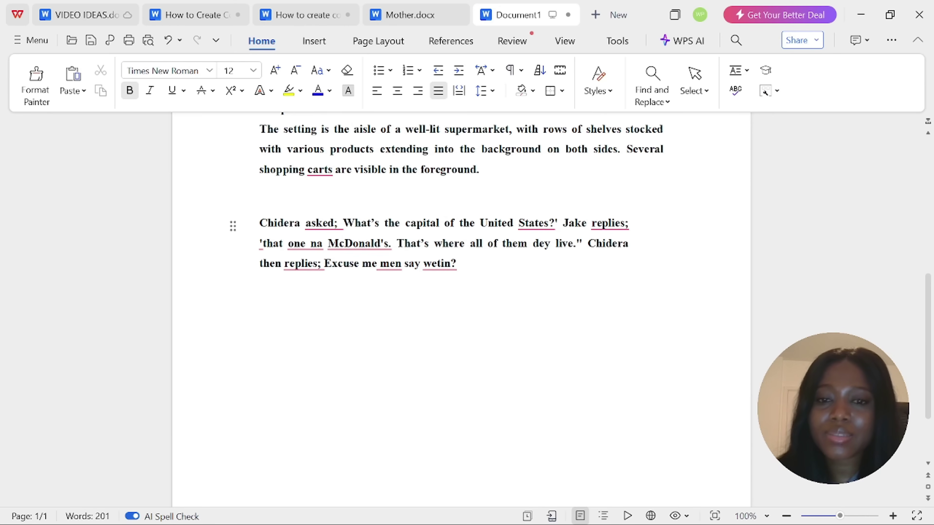
key(ctrl+a)
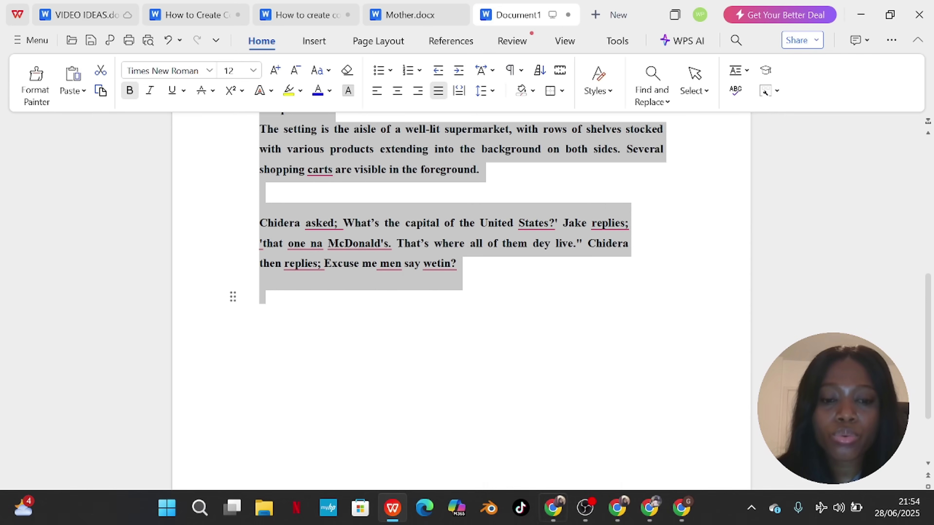
click(617, 508)
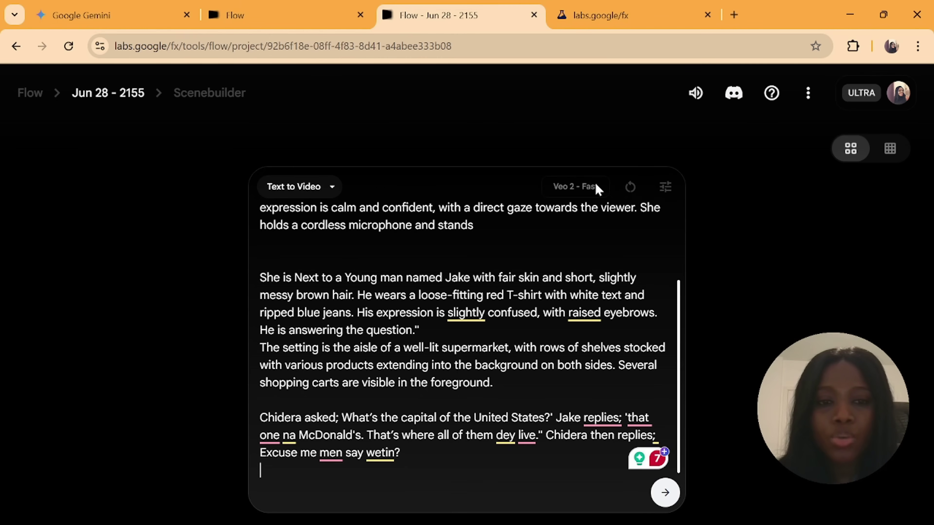
Step: Switch the model to Veo 3 - Quality and generate the Chidera and Jake supermarket clip
click(665, 187)
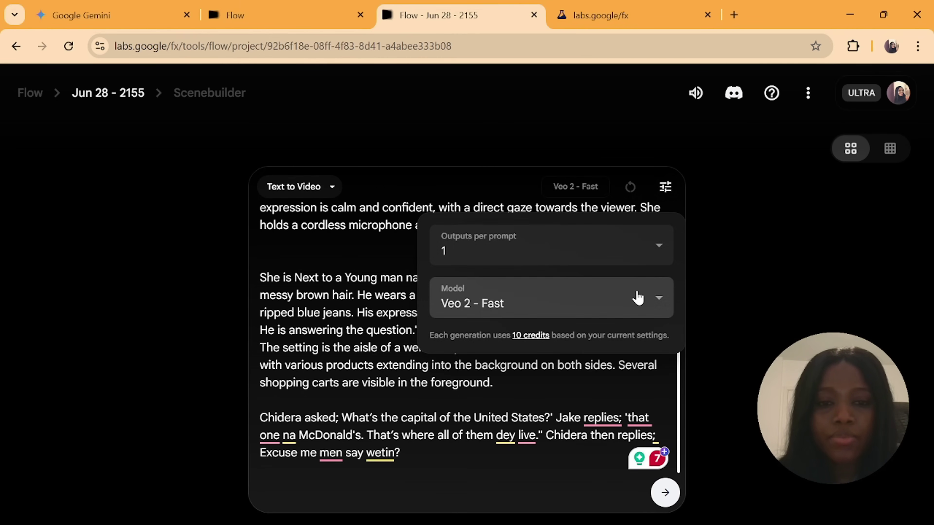
click(659, 298)
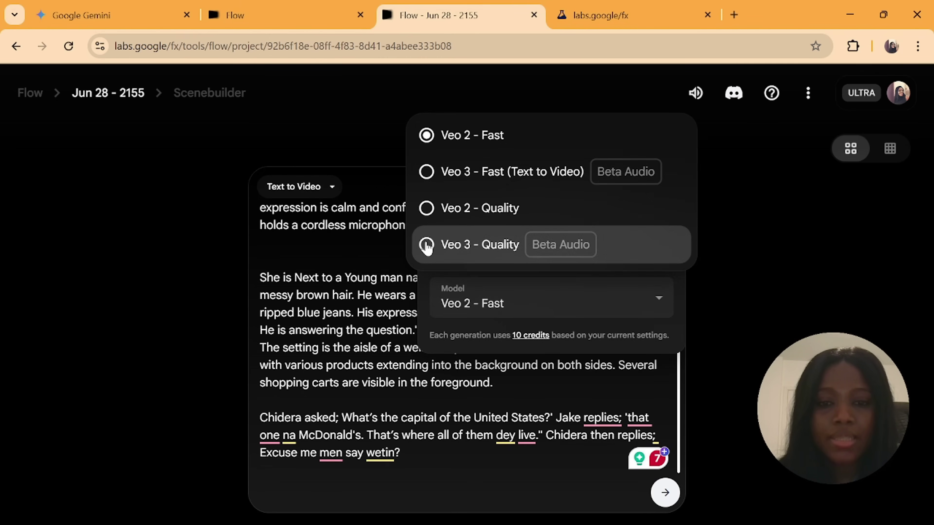
click(426, 245)
click(260, 399)
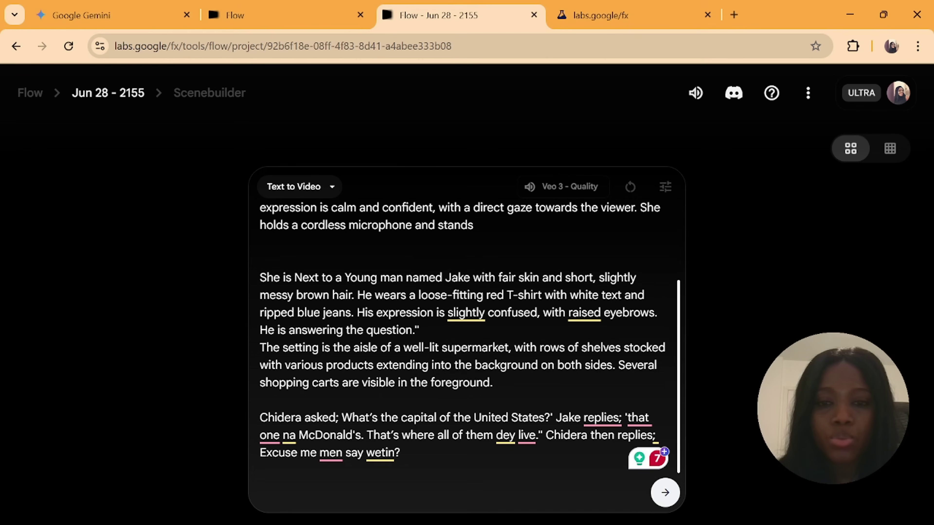
scroll(466, 331, up, 3)
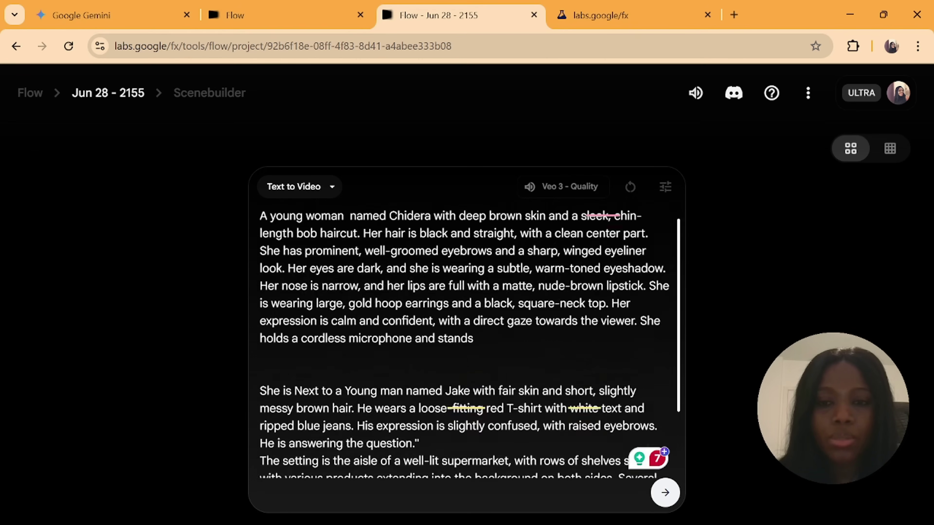
click(665, 493)
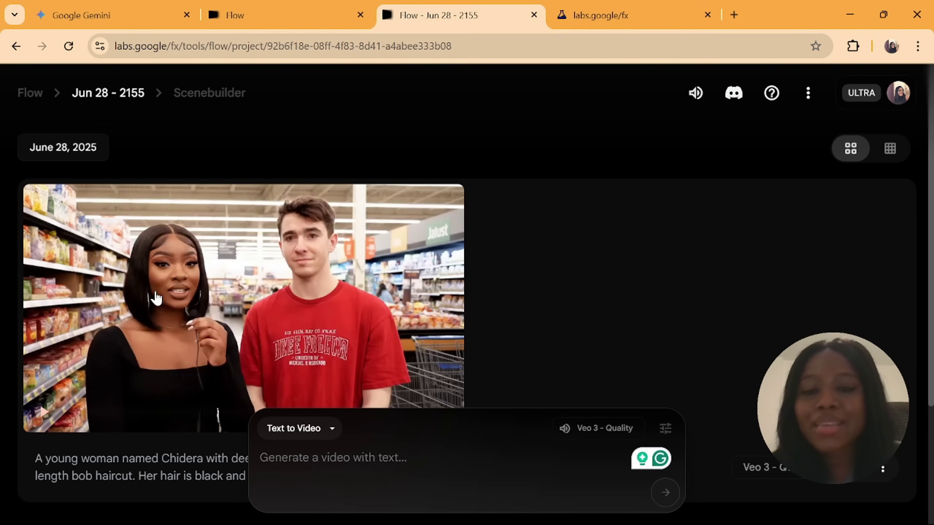
Step: Play the finished supermarket clip of Chidera holding a microphone to Jake
mouse_move(170, 272)
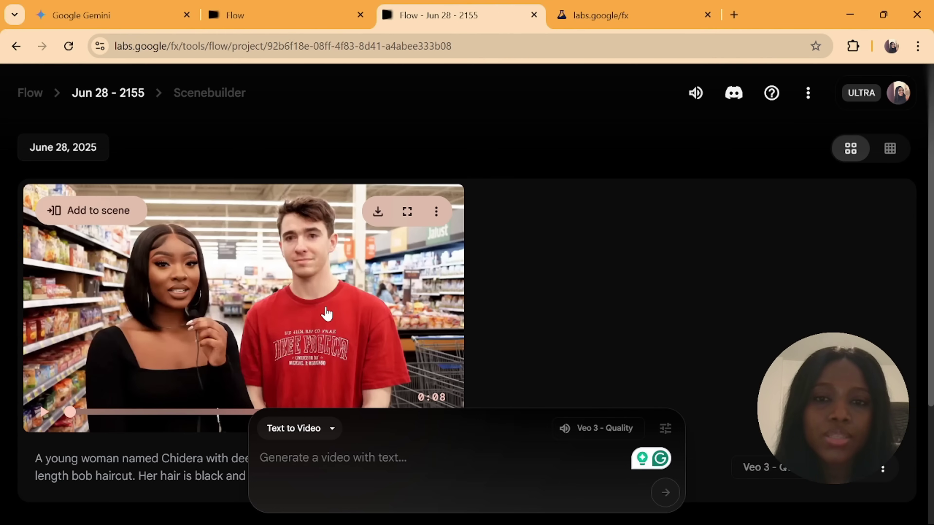
click(44, 413)
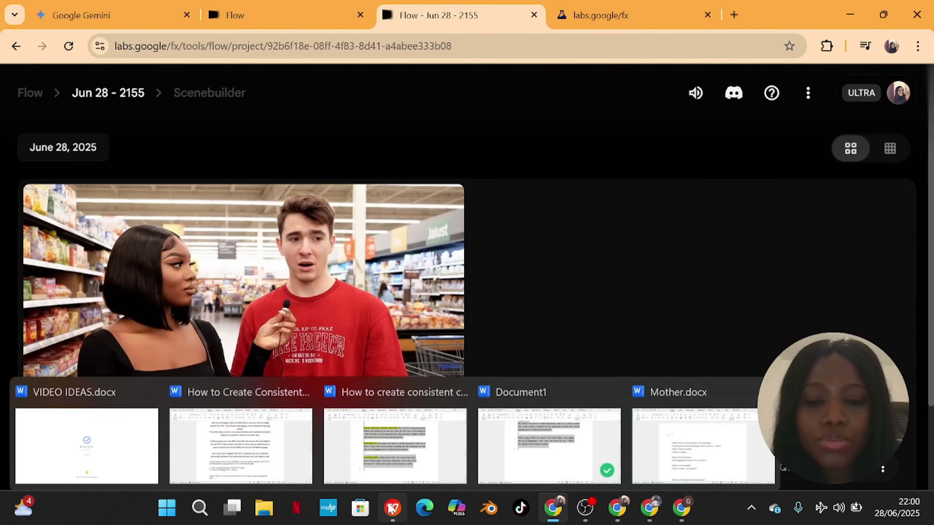
Step: Copy the background-setting paragraph from WPS into Flow and generate the children's park clip
click(391, 508)
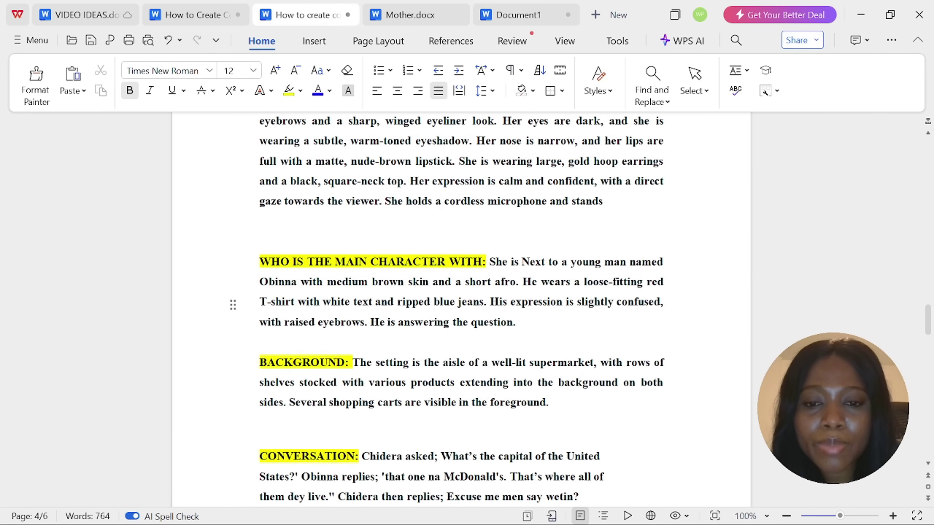
drag(352, 362, 548, 401)
key(alt+Tab)
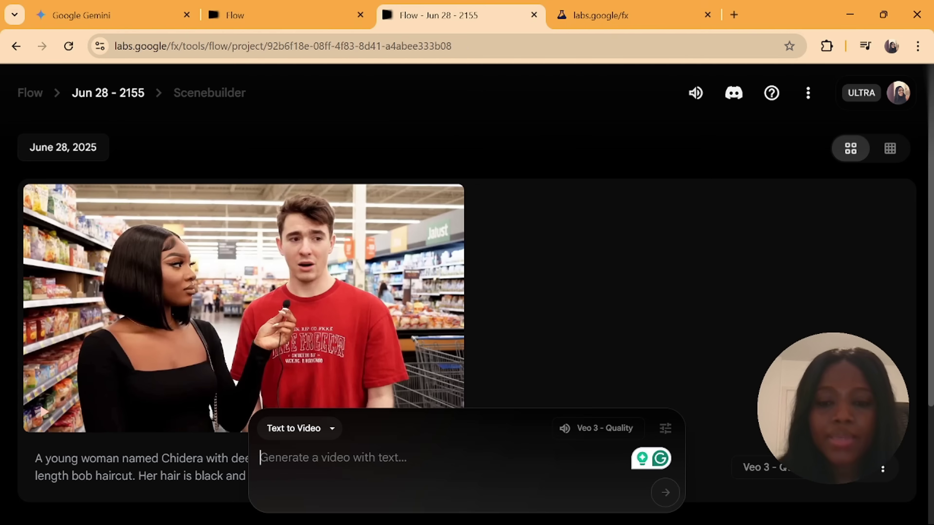
key(ctrl+v)
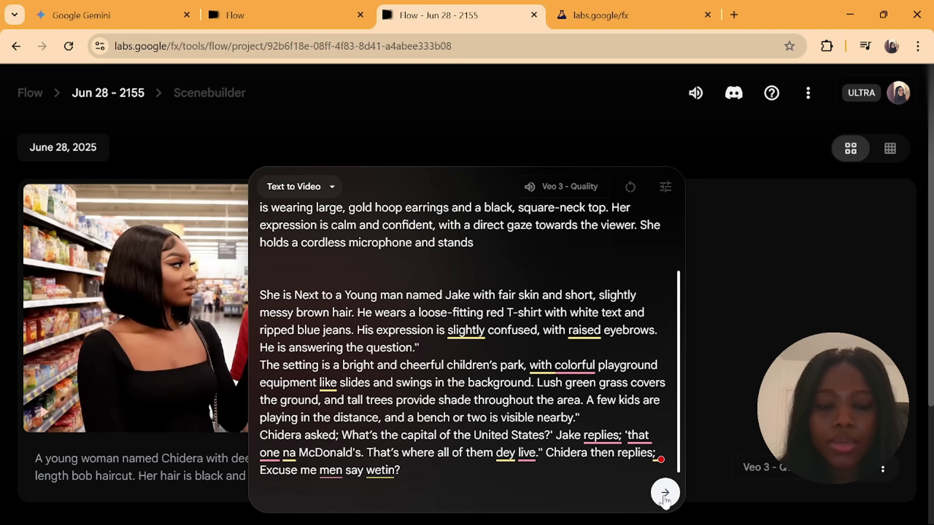
click(665, 493)
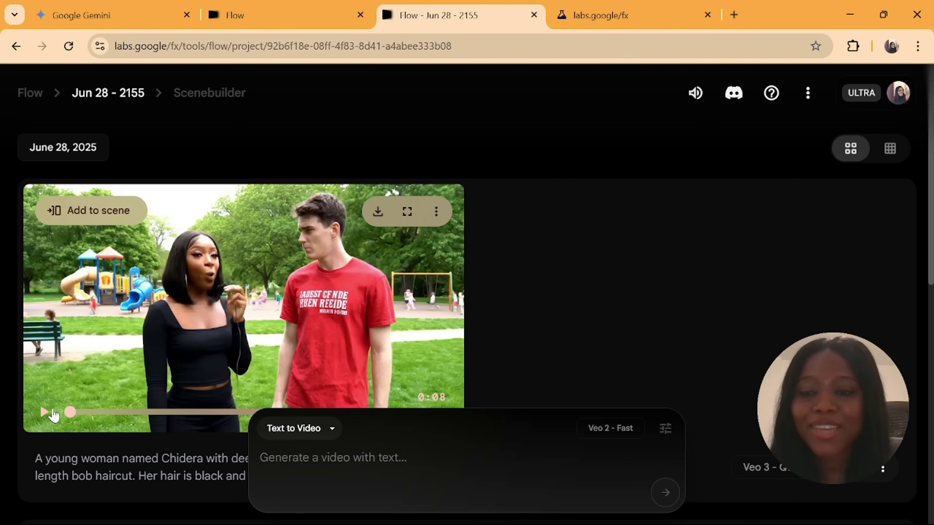
Step: Play the finished children's park clip of Chidera and Jake
click(44, 413)
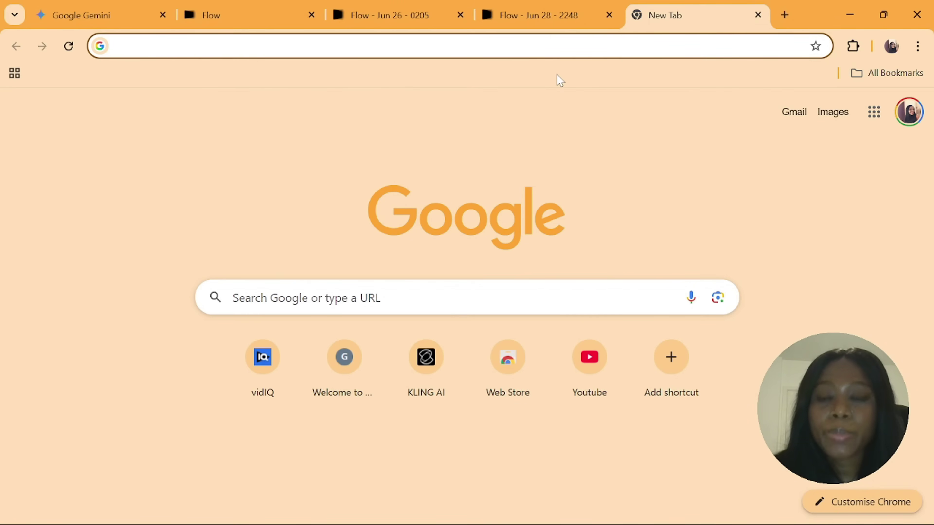
Step: Search Google for 'veo 3 flow' and launch the Flow app from the results
key(Down)
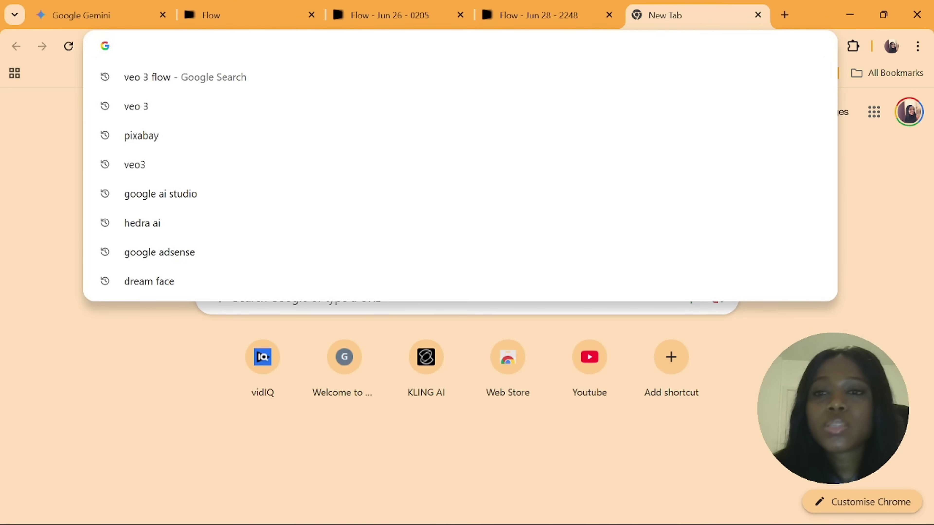
click(237, 78)
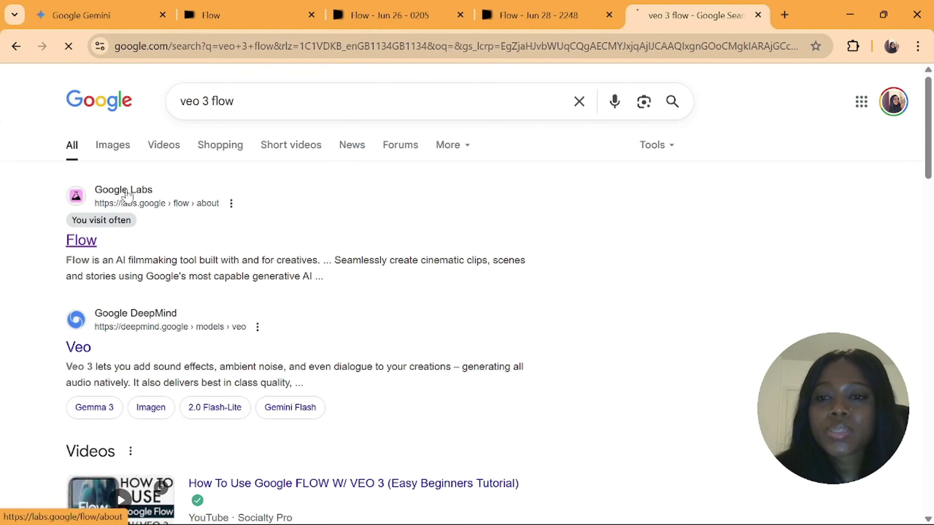
click(127, 194)
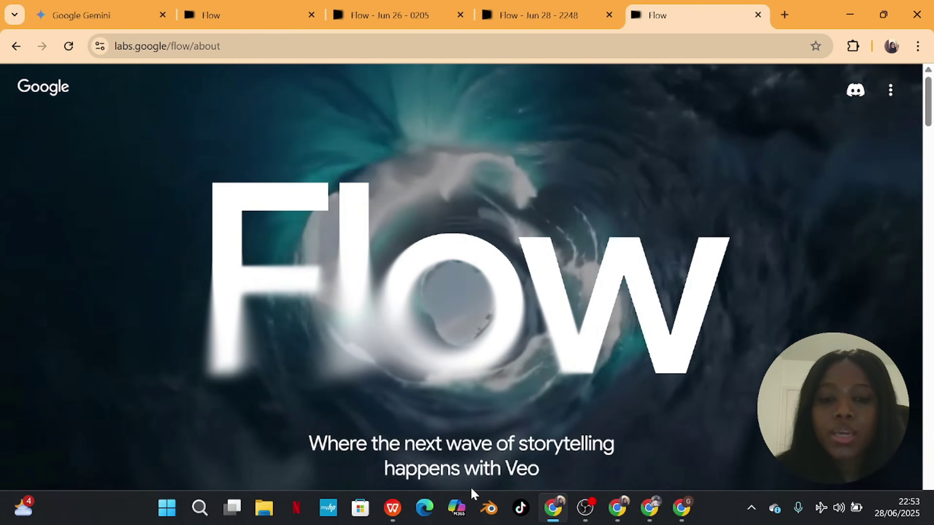
click(453, 508)
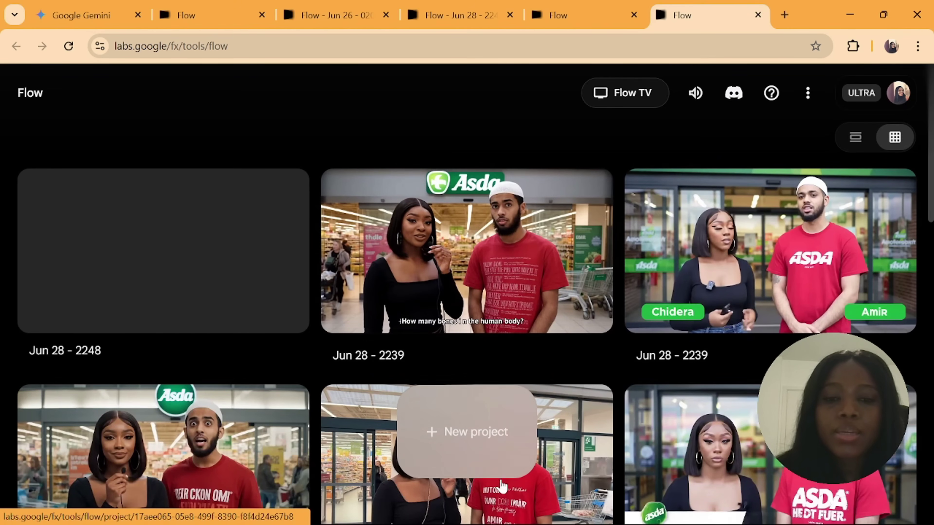
Step: Create project Jun 28 - 2253 in Frames to Video mode and show first-frame image choices
click(474, 431)
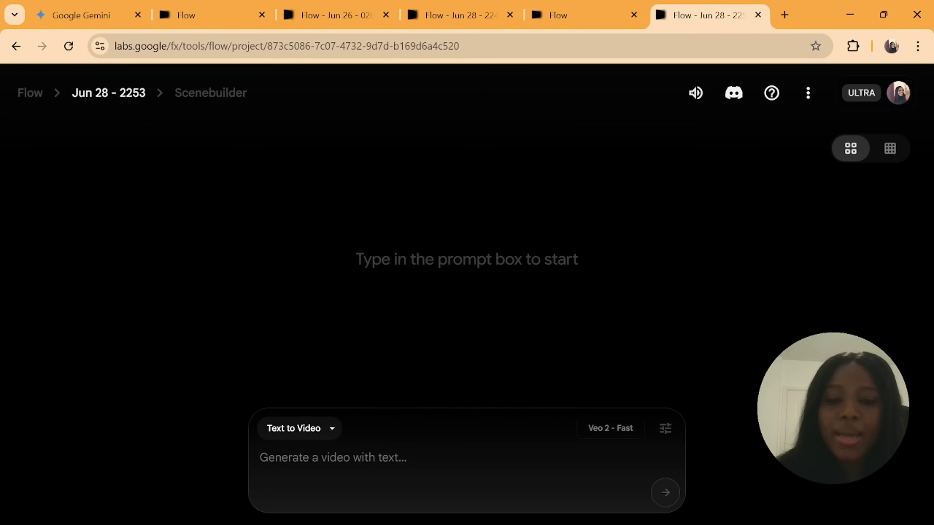
click(333, 429)
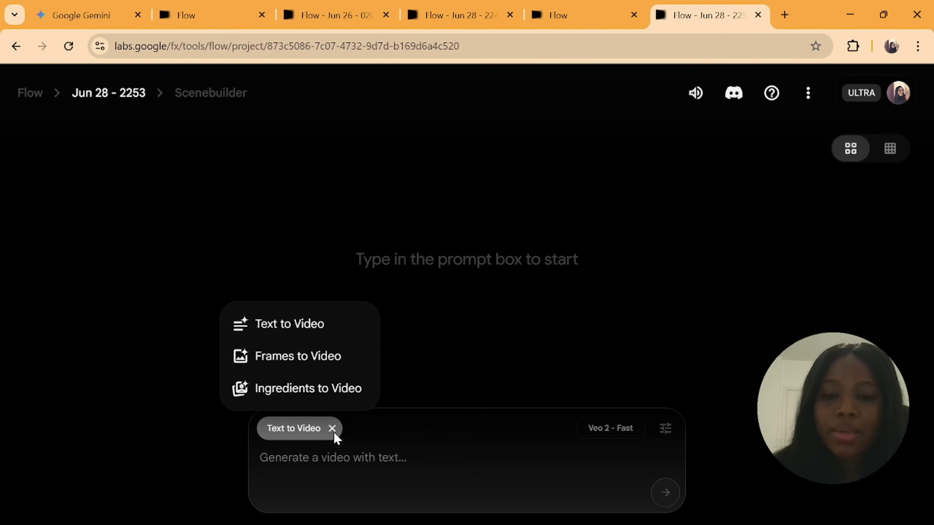
click(305, 358)
click(280, 493)
click(286, 495)
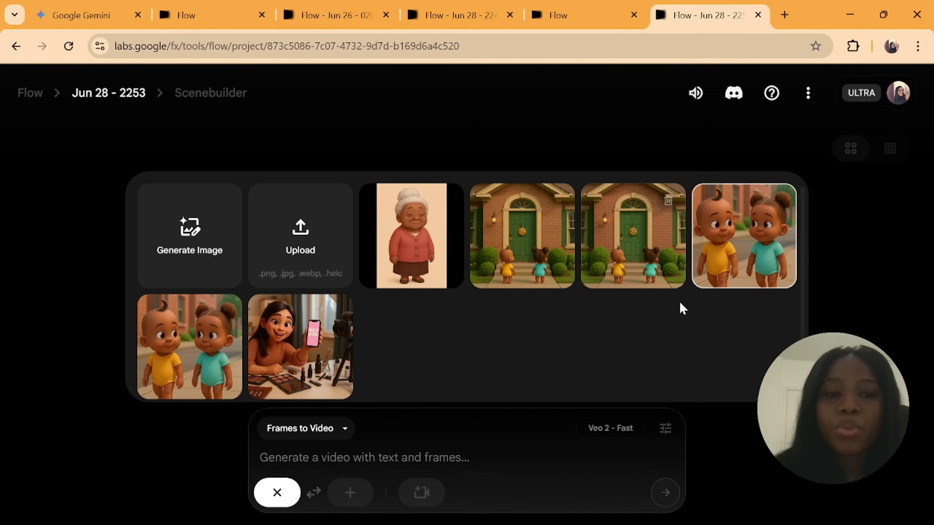
Step: Set the two babies image as first frame and paste the Tobi and Zuri walking prompt
click(184, 346)
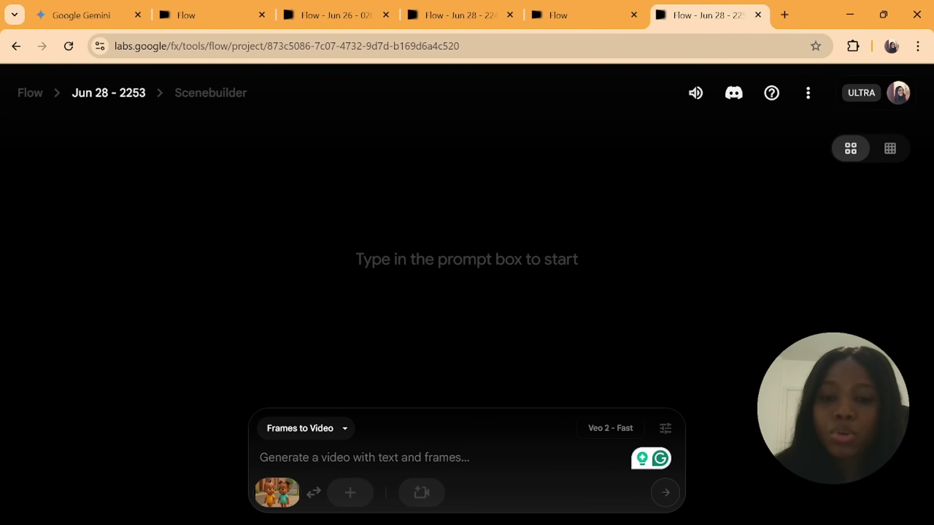
mouse_move(277, 501)
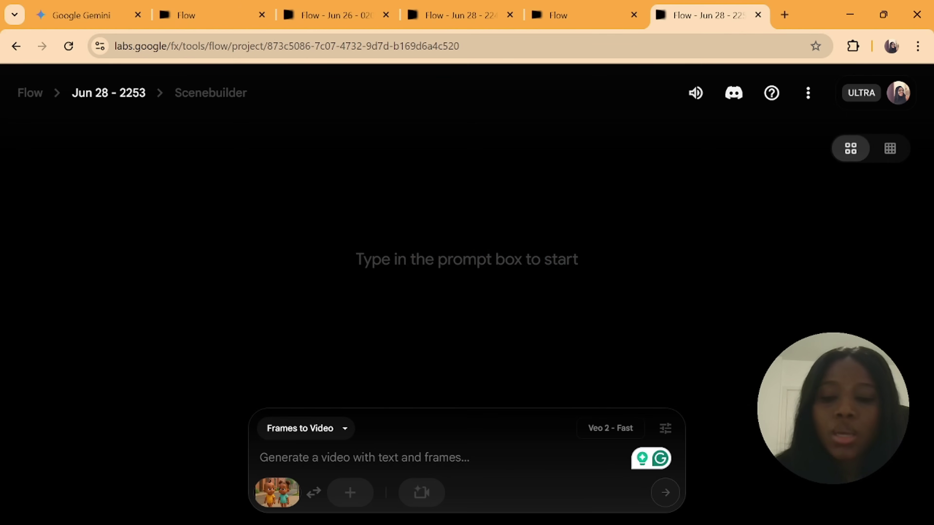
text(Tobi and Zuri, two cheerful kids (one boy, one girl), walk side-by-side on a sunny morning through a quiet neighborhood. The sky is blue, and birds chirp in the background. Tobi looks excited, and Zuri is smiling.)
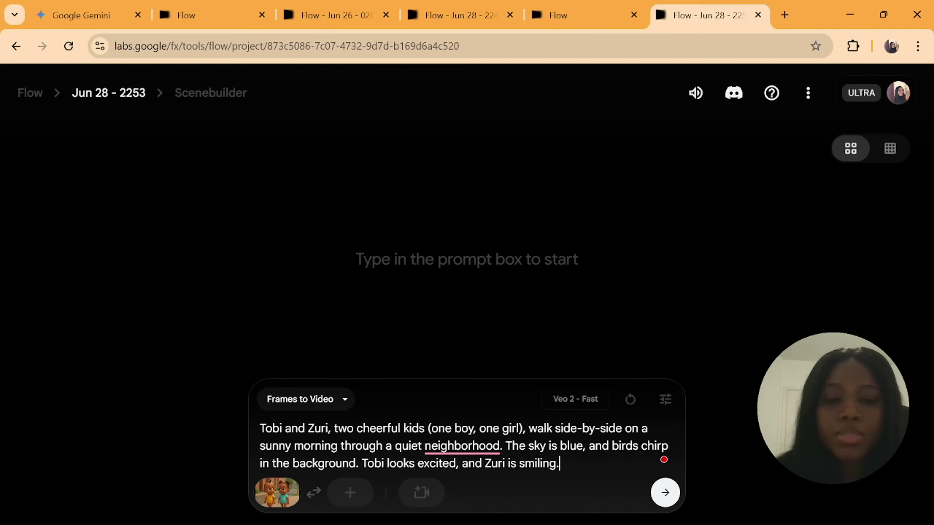
Step: Switch the model to Veo 3 - Quality and generate the walking clip
click(666, 400)
click(654, 319)
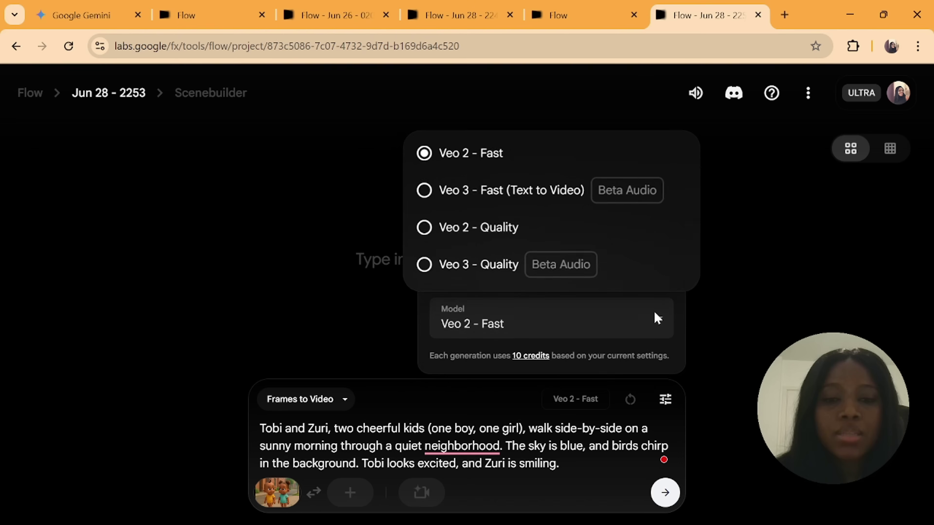
click(498, 273)
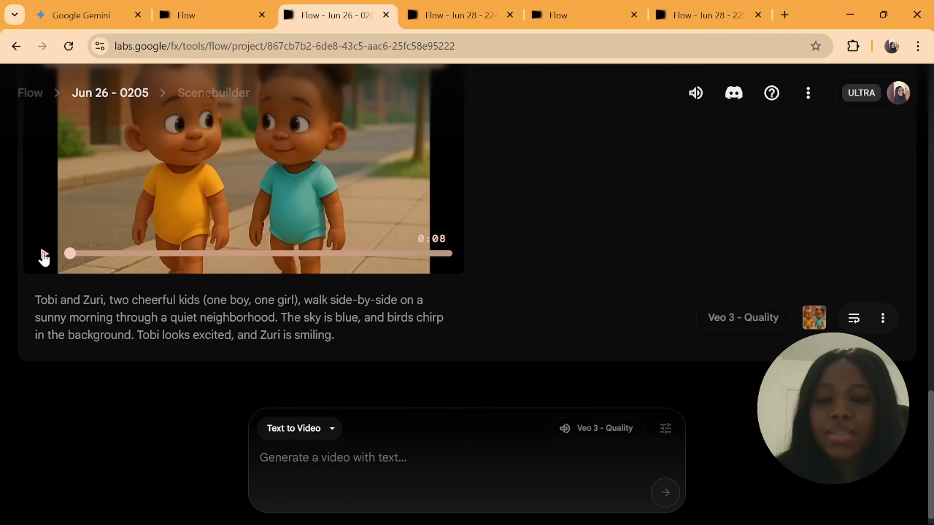
click(44, 255)
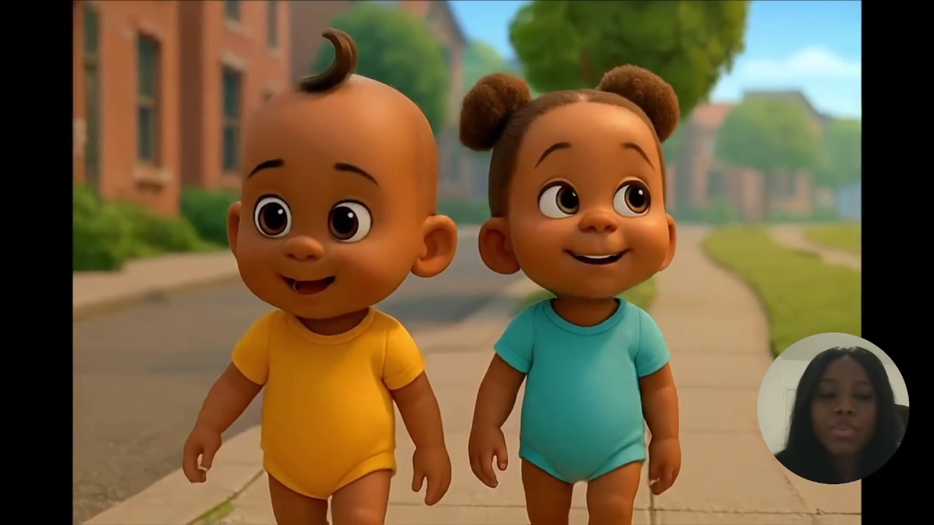
Step: Exit fullscreen playback and add the Tobi and Zuri walking clip to the scene
mouse_move(466, 214)
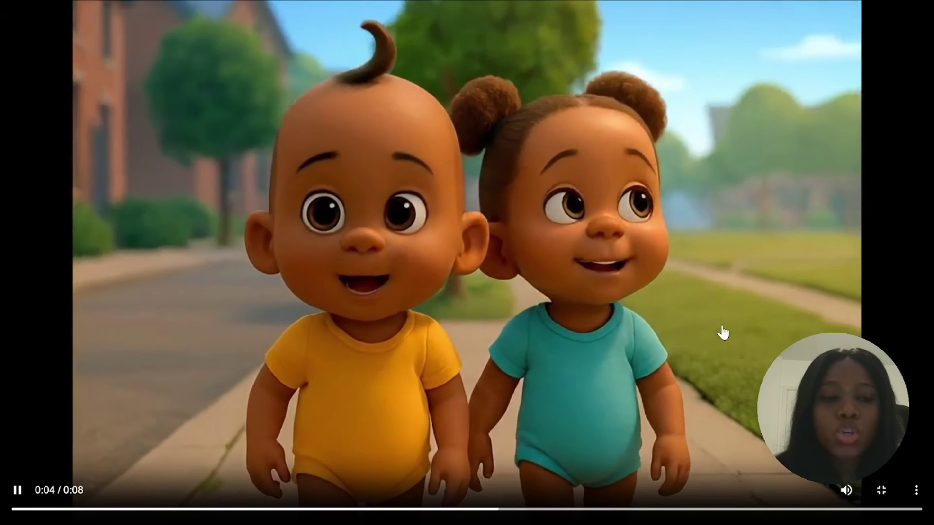
key(Escape)
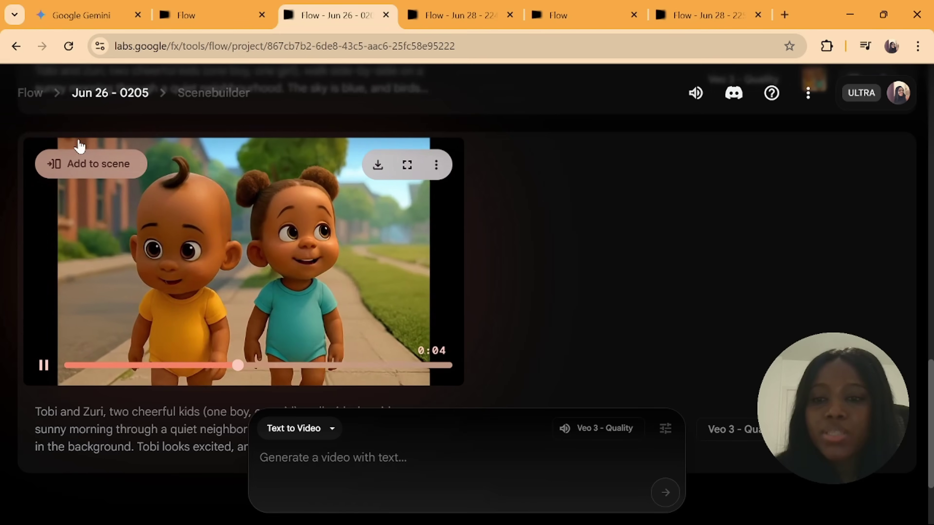
click(96, 165)
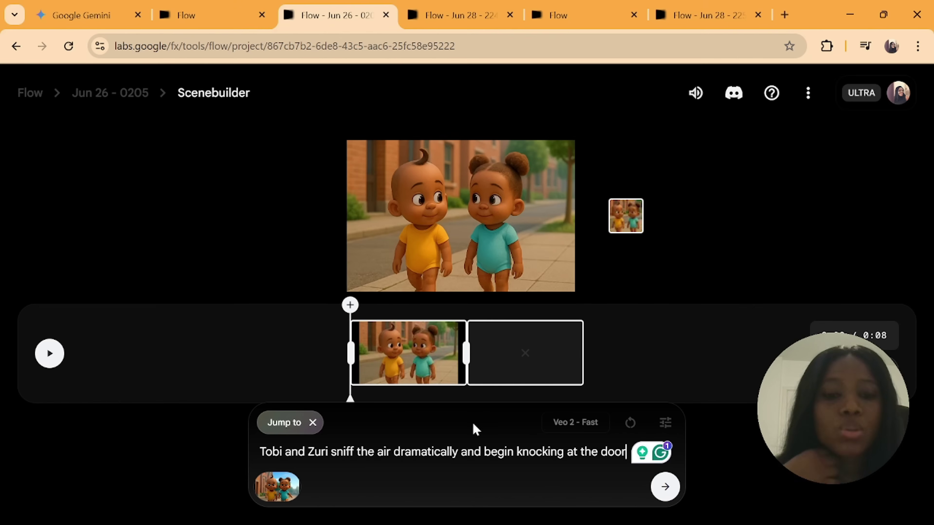
Step: Generate the sniff-and-knock shot and play the resulting green-door clip
click(666, 487)
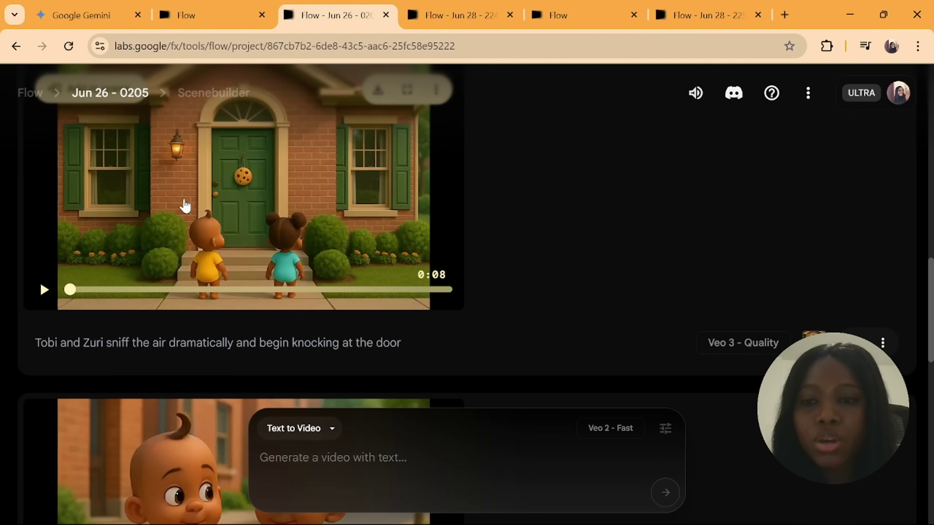
click(44, 290)
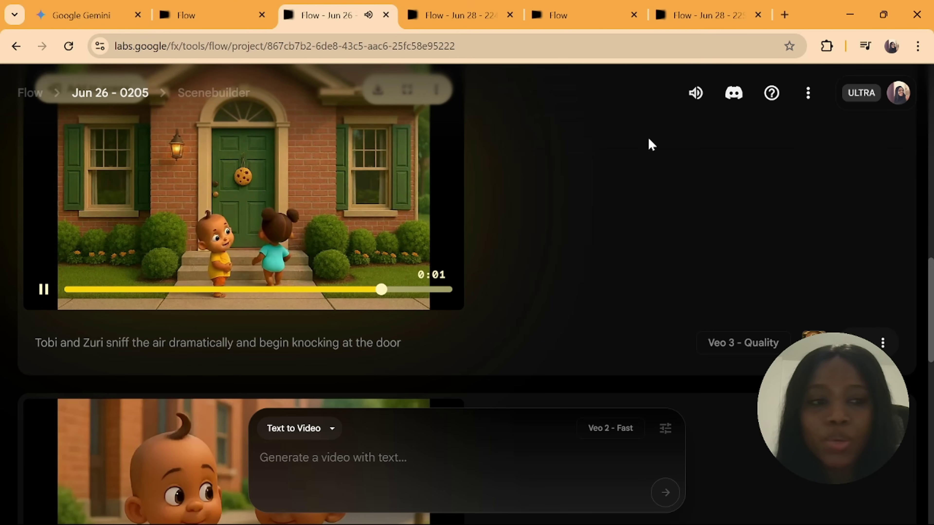
scroll(411, 298, up, 2)
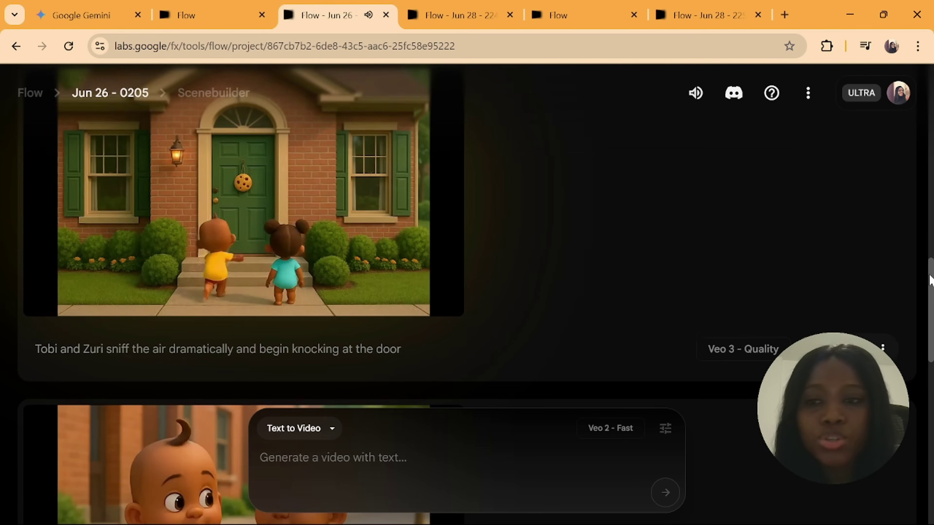
mouse_move(93, 193)
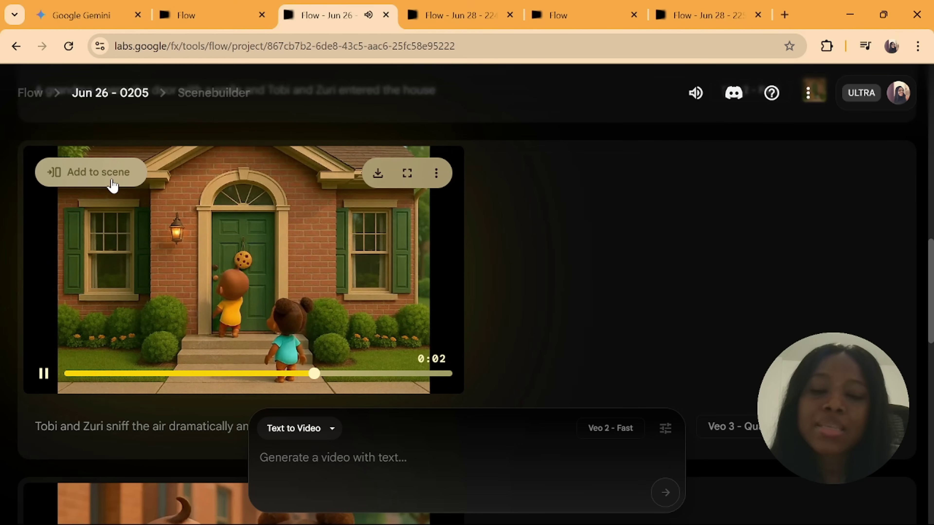
Step: Add the door-knocking clip to the scene and paste the grandma prompt as a Jump to shot
click(110, 184)
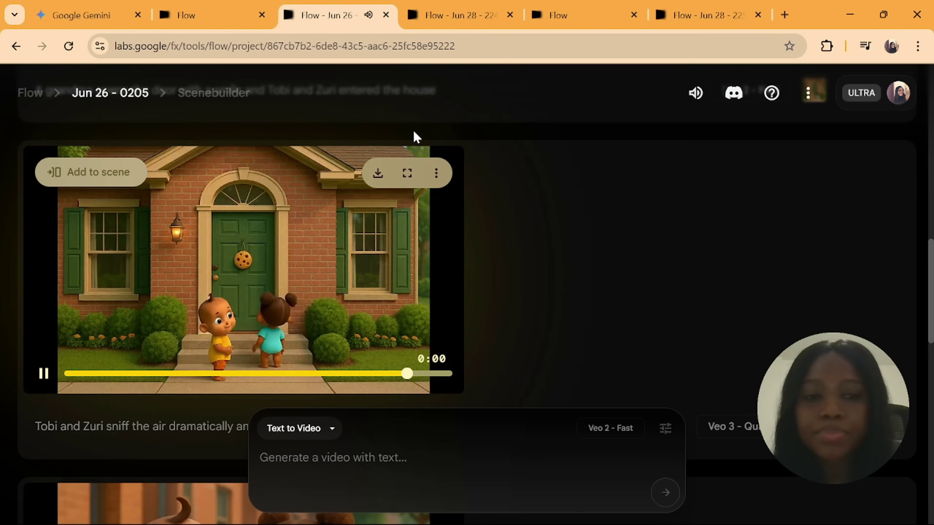
text(A grandma opens the door with a smile and Tobi and Zuri entered the house)
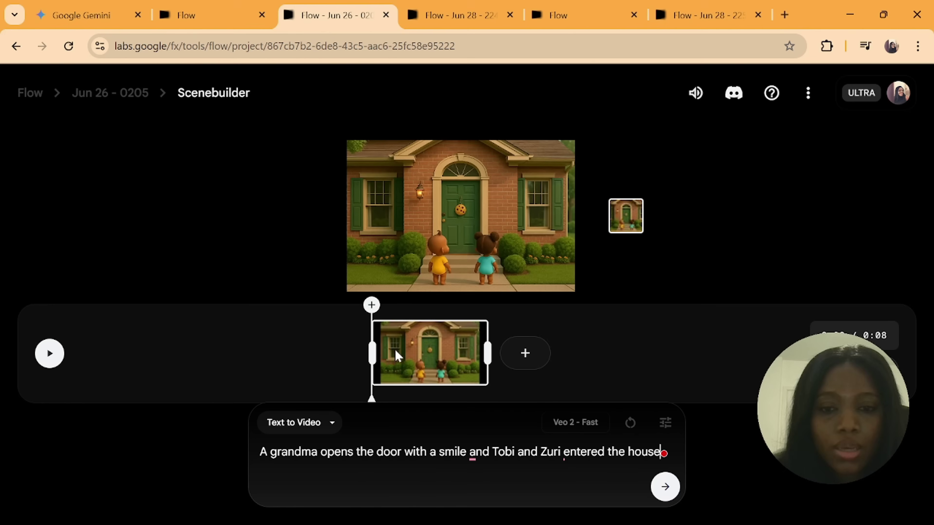
click(526, 360)
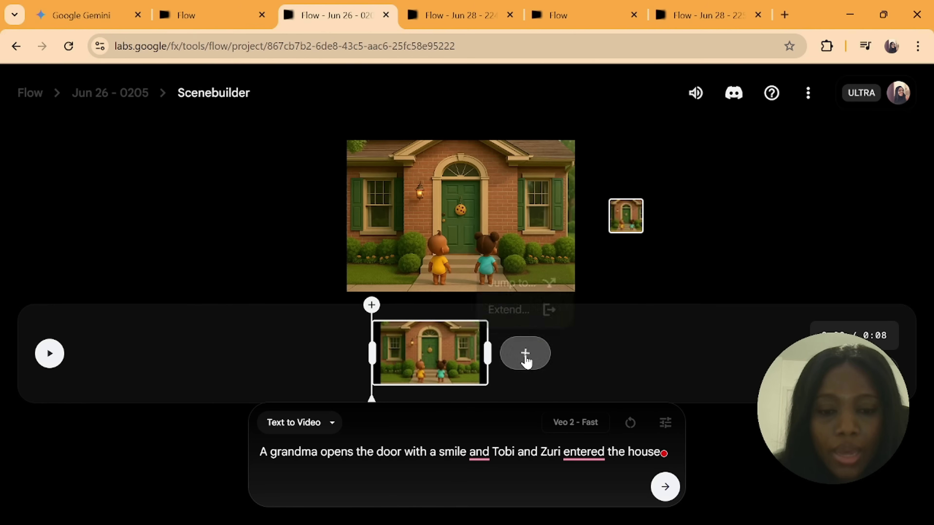
click(496, 283)
click(402, 437)
text(A grandma opens the door with a smile and Tobi and Zuri entered the house)
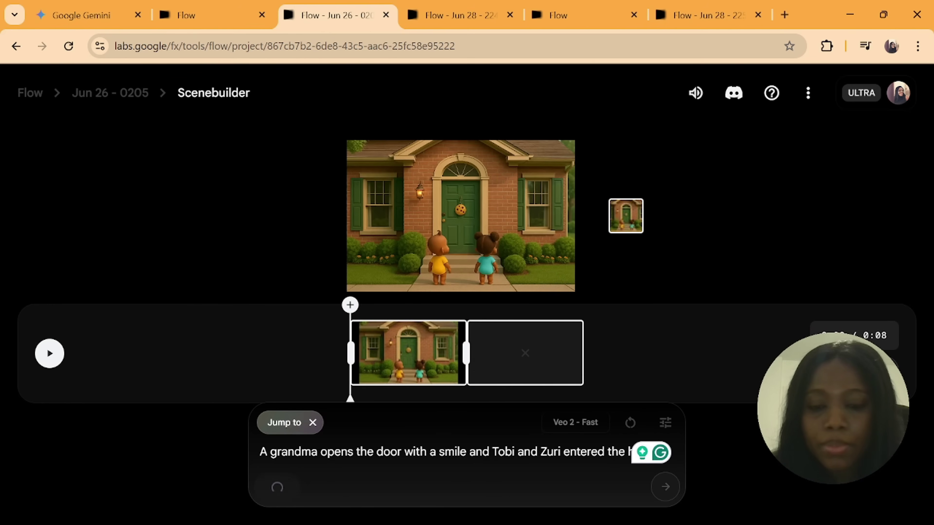
Step: Trim the start of the door clip, then generate and play the grandma-opens-the-door shot
drag(351, 352, 406, 352)
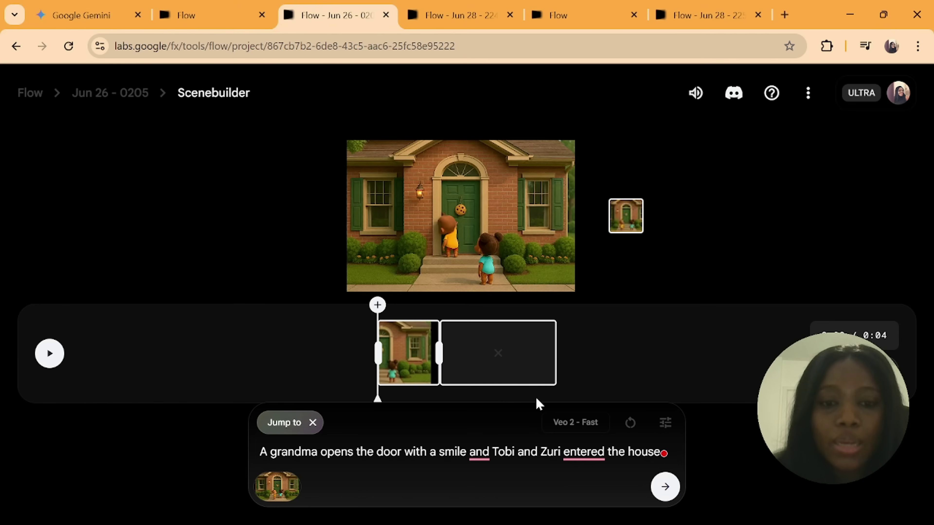
click(666, 489)
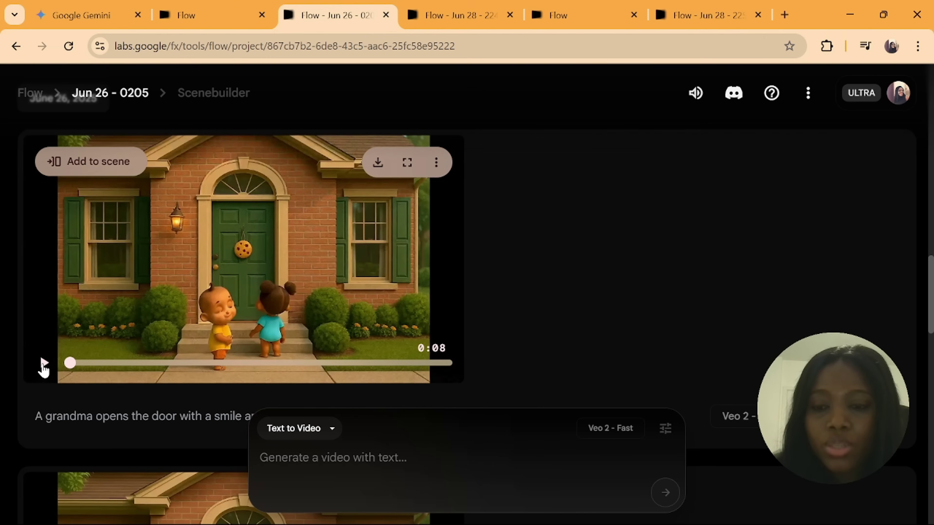
click(43, 364)
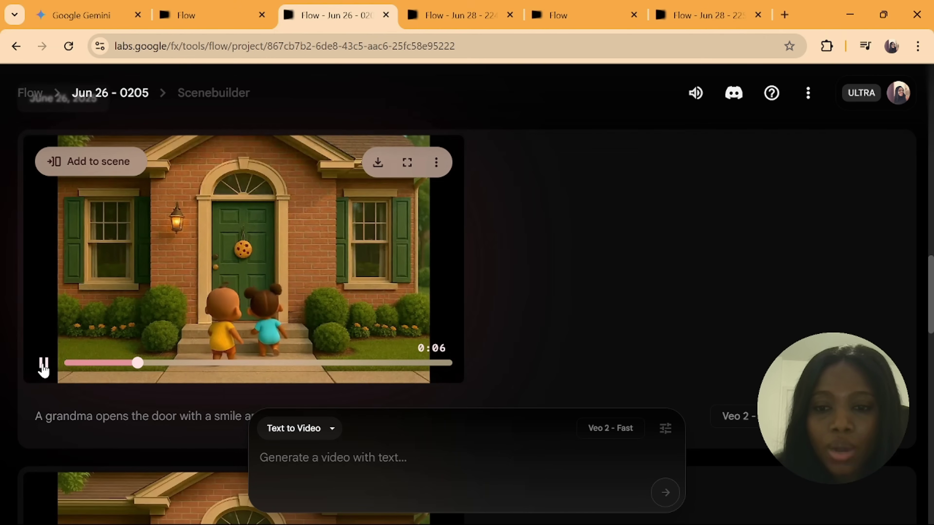